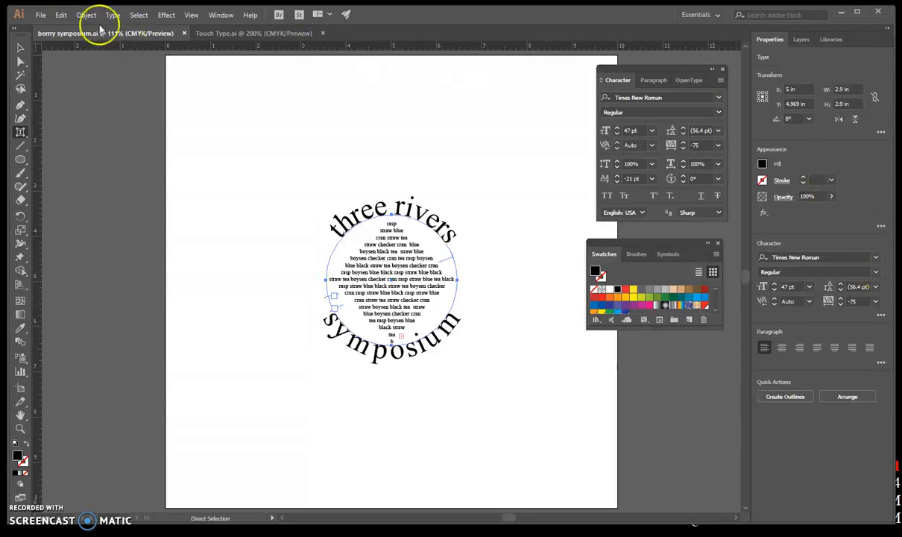
Step: Create a 4 in by 4 in ellipse with its corner at the middle of the circular text artwork
click(21, 160)
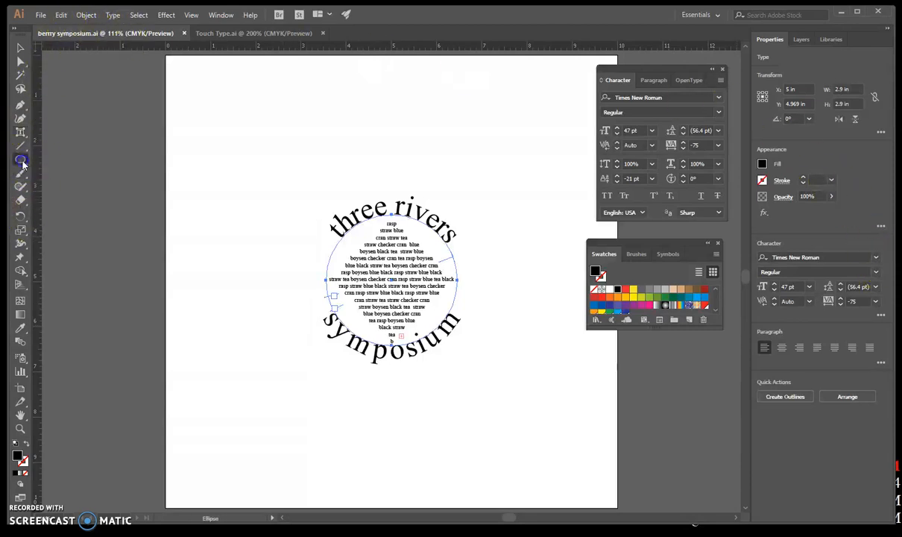
click(395, 289)
mouse_move(447, 246)
mouse_down()
mouse_move(447, 237)
mouse_move(412, 245)
mouse_move(441, 246)
mouse_up()
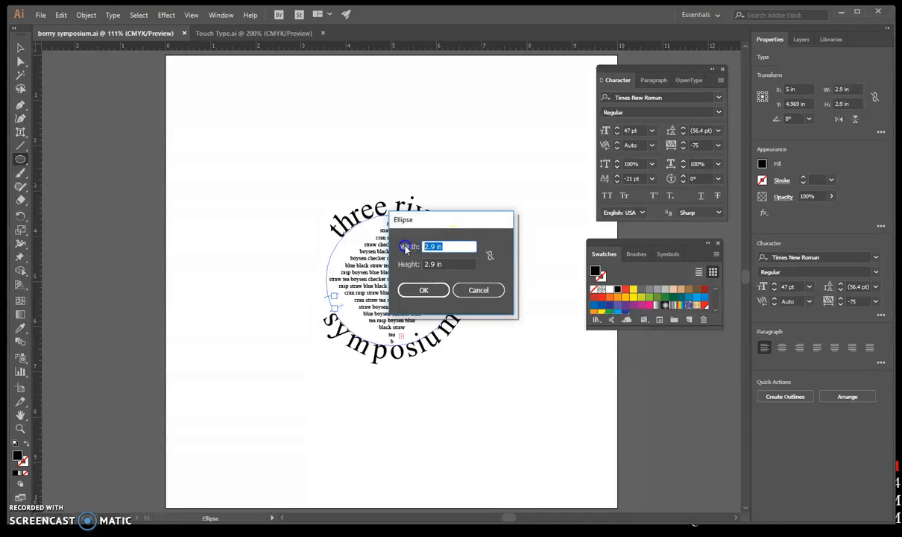
text(4)
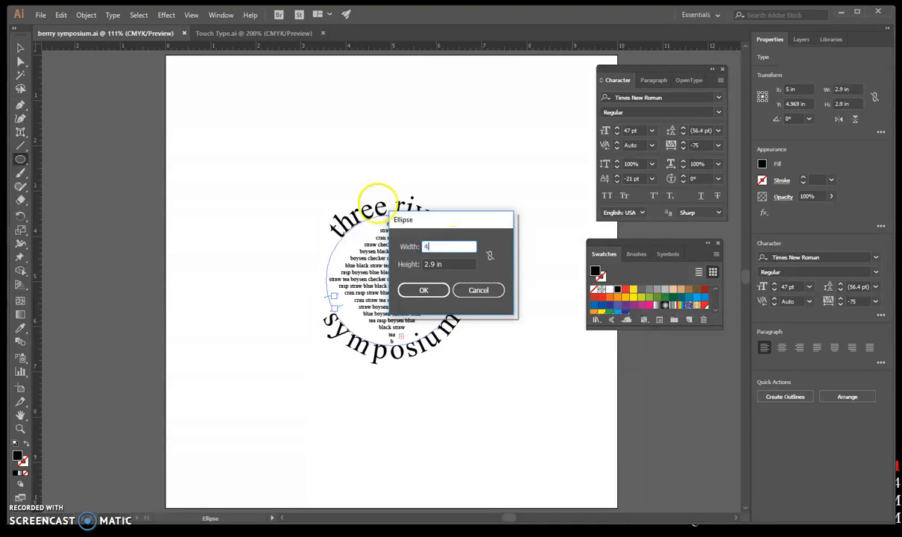
click(443, 262)
text(4)
click(423, 290)
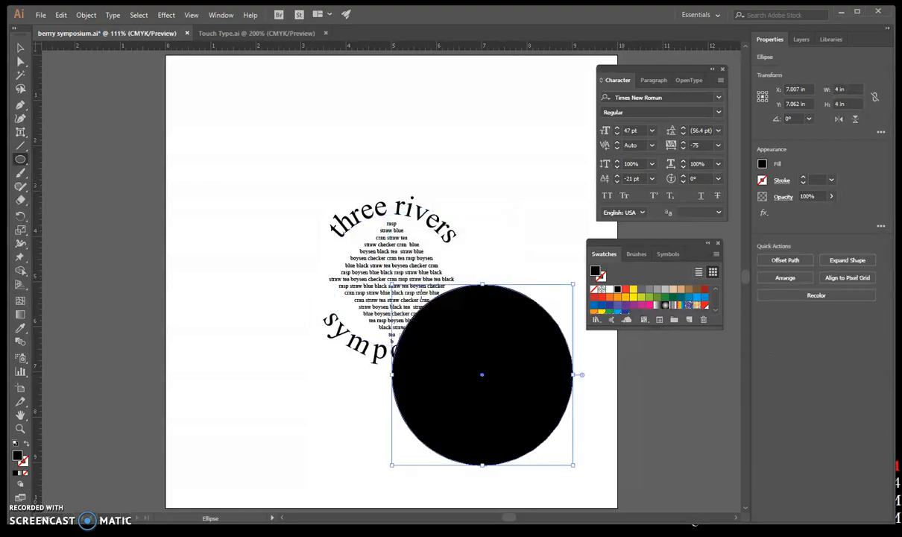
Step: Move the black circle over the circular text, centred at about X 4.988 in and Y 5.007 in
click(20, 62)
drag(512, 400, 425, 313)
click(410, 323)
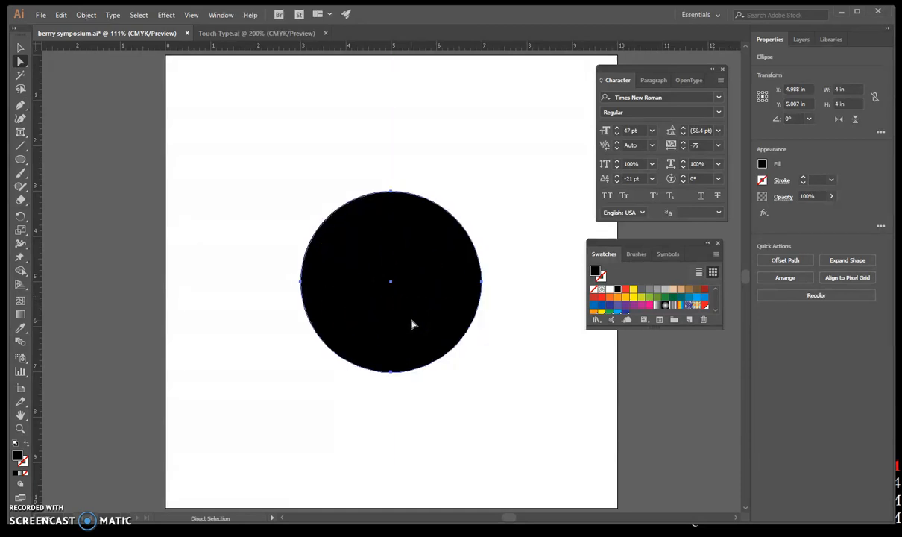
click(418, 135)
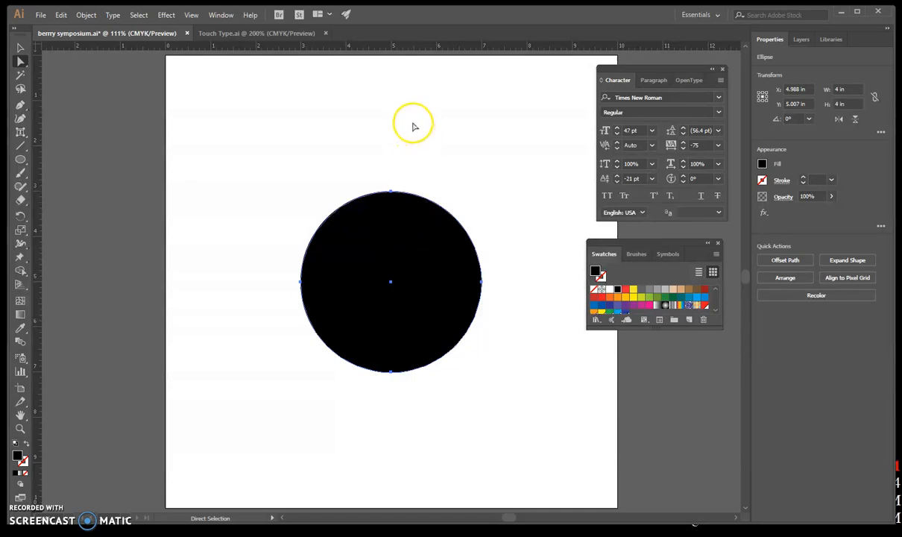
Step: Display the gradient settings and fill the circle with the Blended Rainbow gradient swatch
click(221, 16)
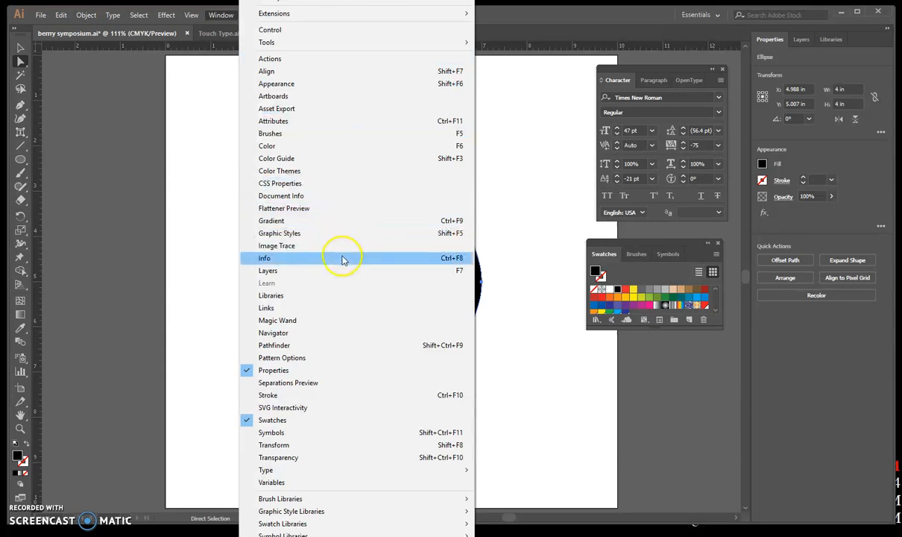
click(347, 223)
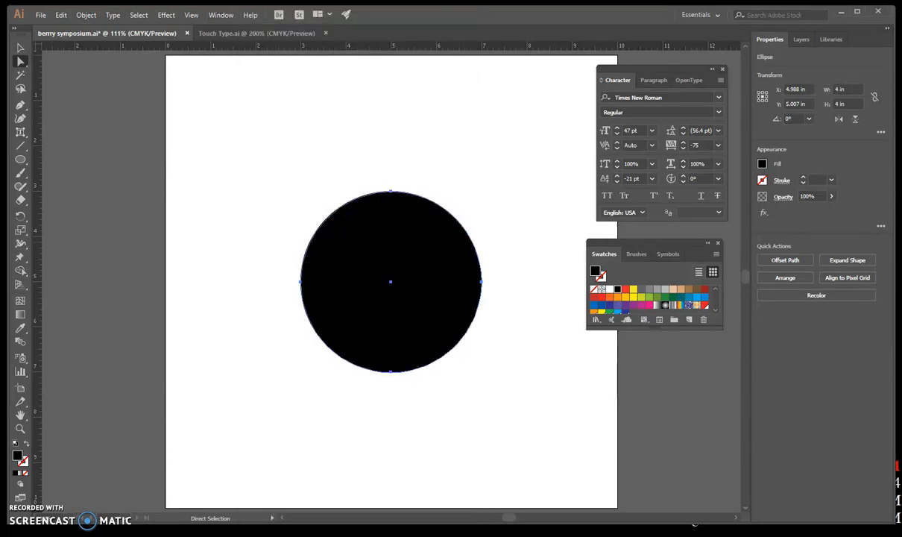
drag(268, 402, 178, 111)
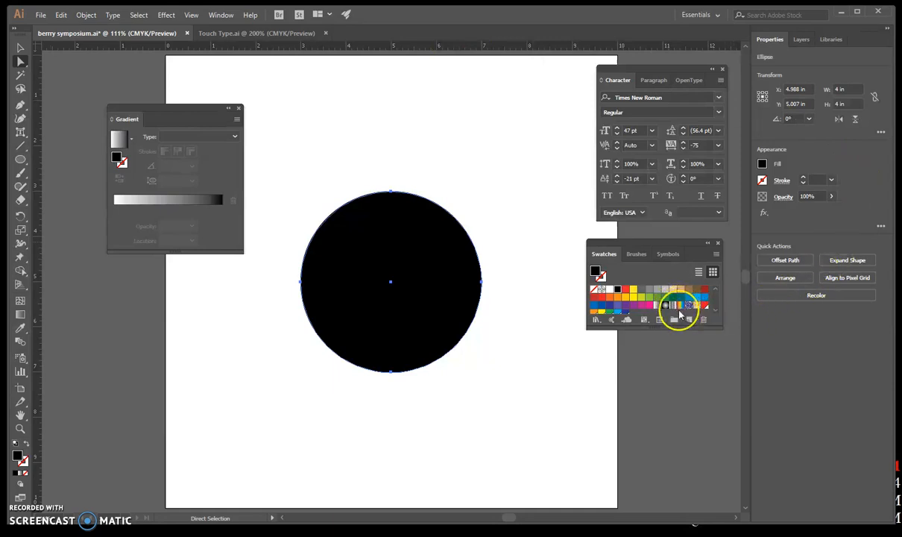
drag(686, 325, 687, 348)
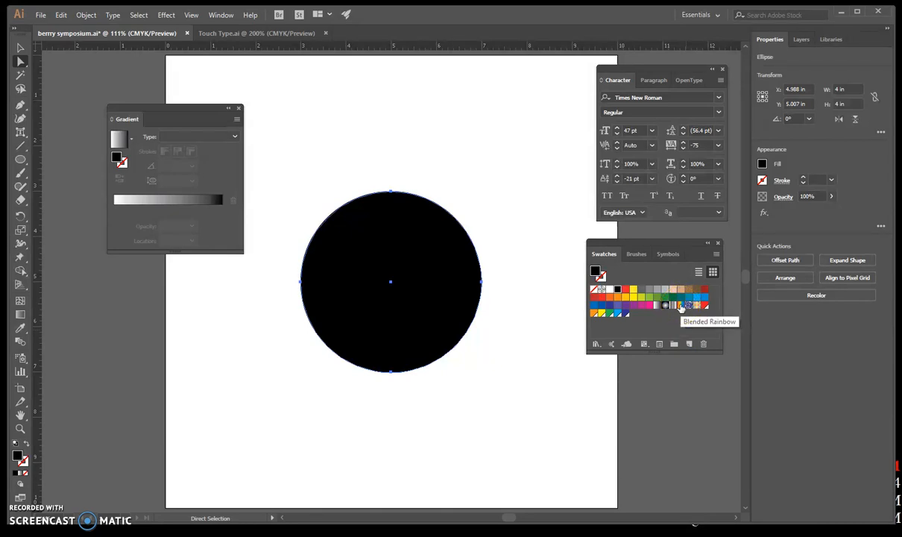
click(681, 306)
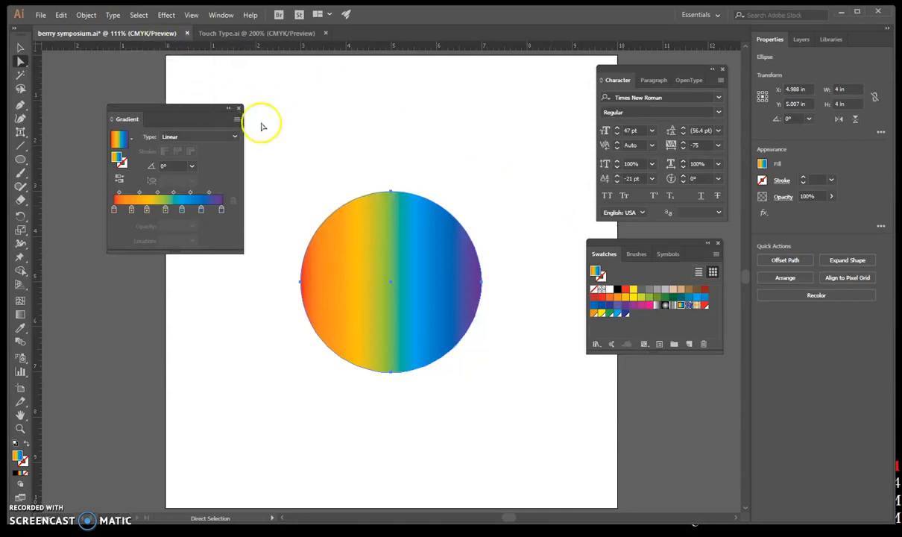
click(236, 122)
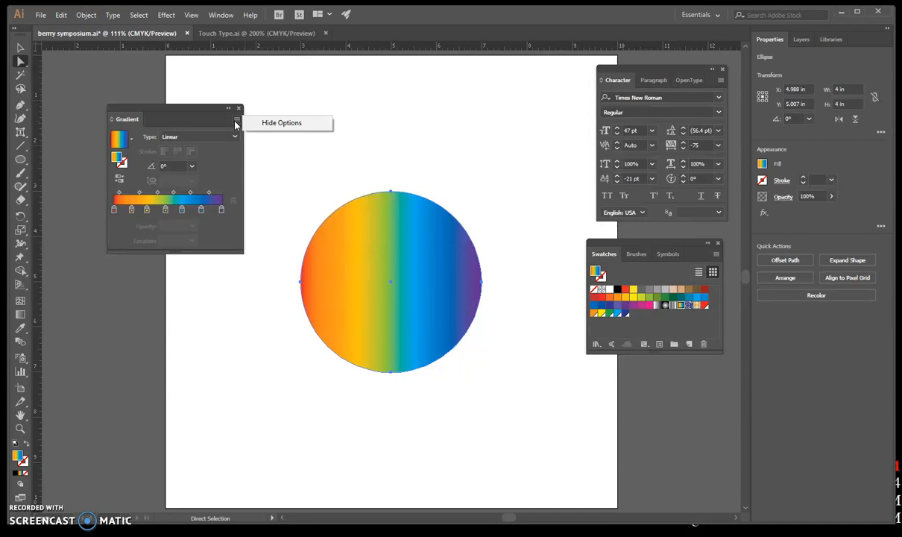
click(270, 129)
click(181, 161)
Step: Remove all intermediate color stops from the rainbow gradient, keeping only the red and purple end stops
click(132, 209)
click(147, 210)
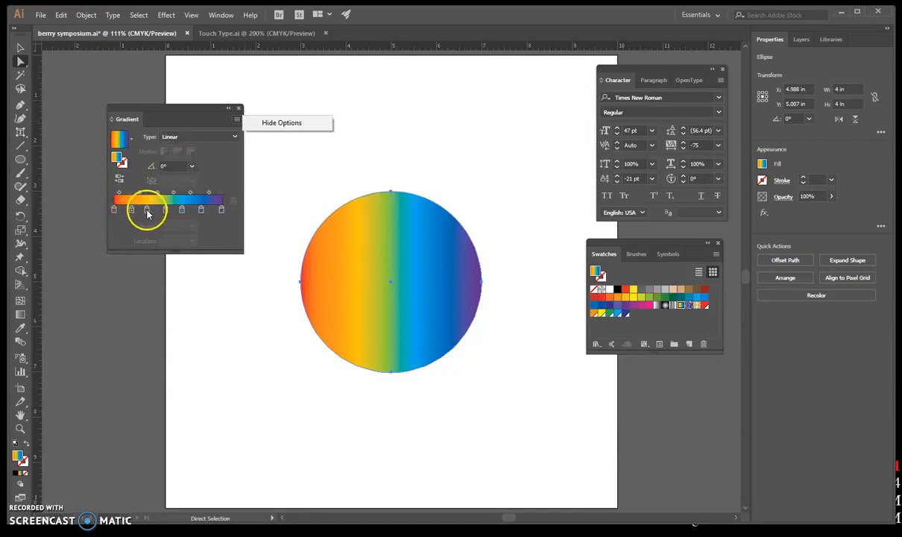
drag(147, 211, 143, 288)
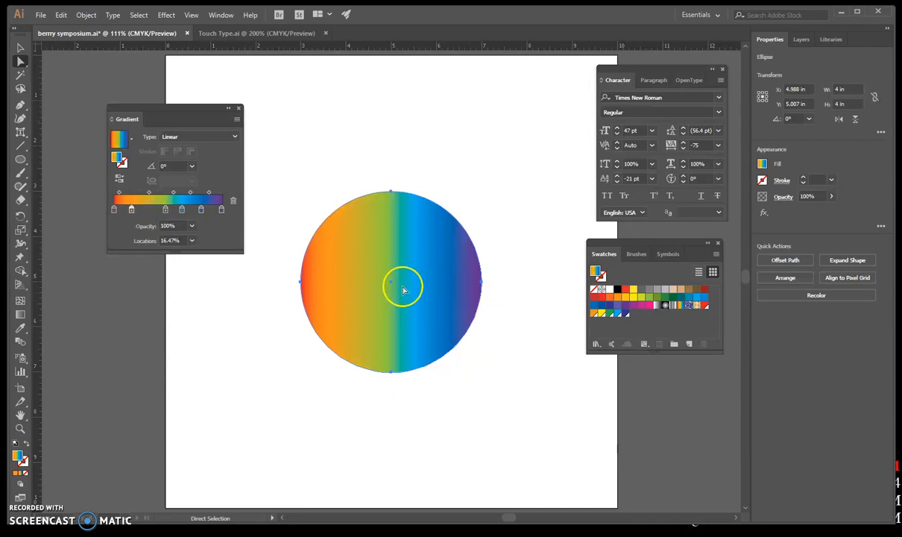
click(376, 269)
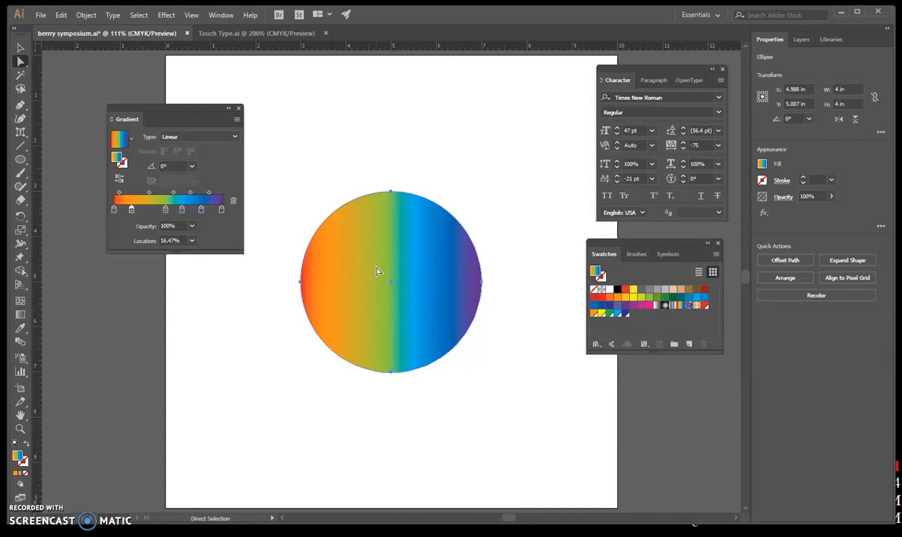
click(131, 211)
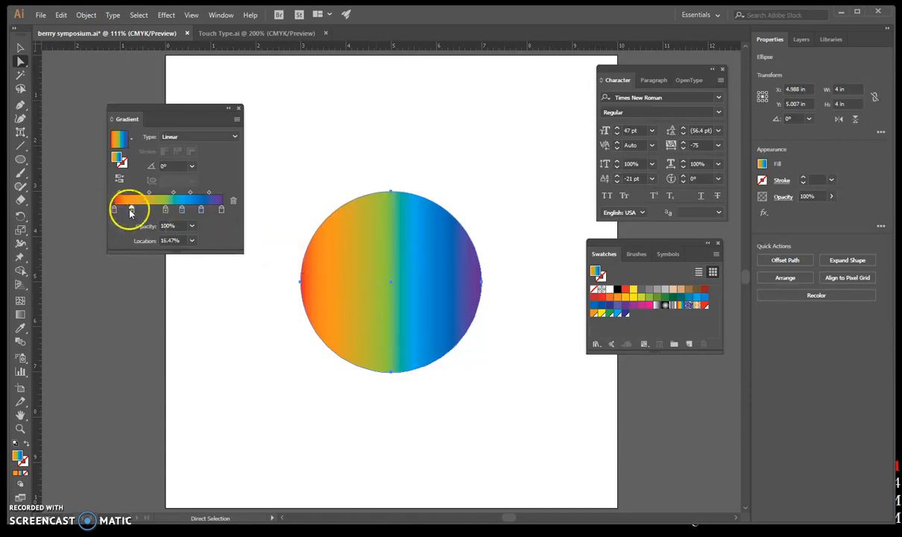
drag(131, 211, 124, 316)
click(164, 211)
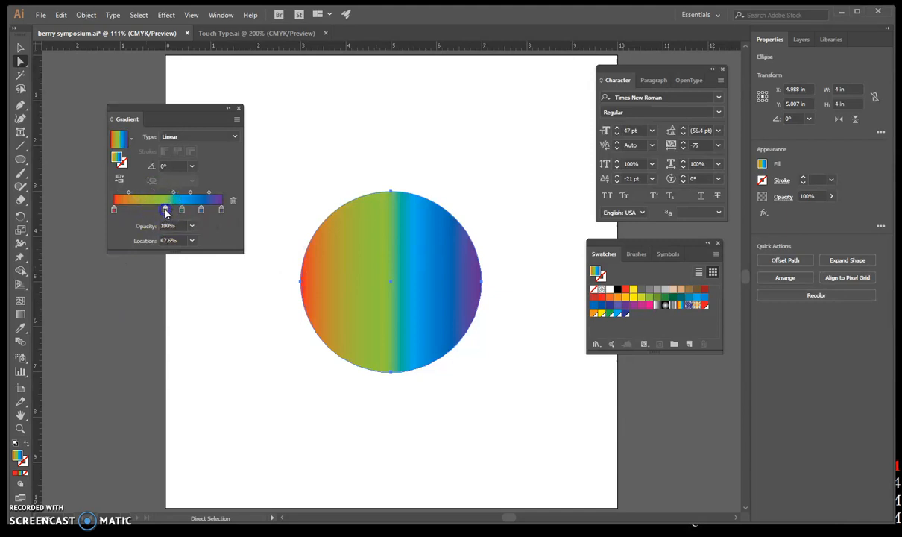
drag(165, 211, 185, 245)
drag(181, 209, 225, 316)
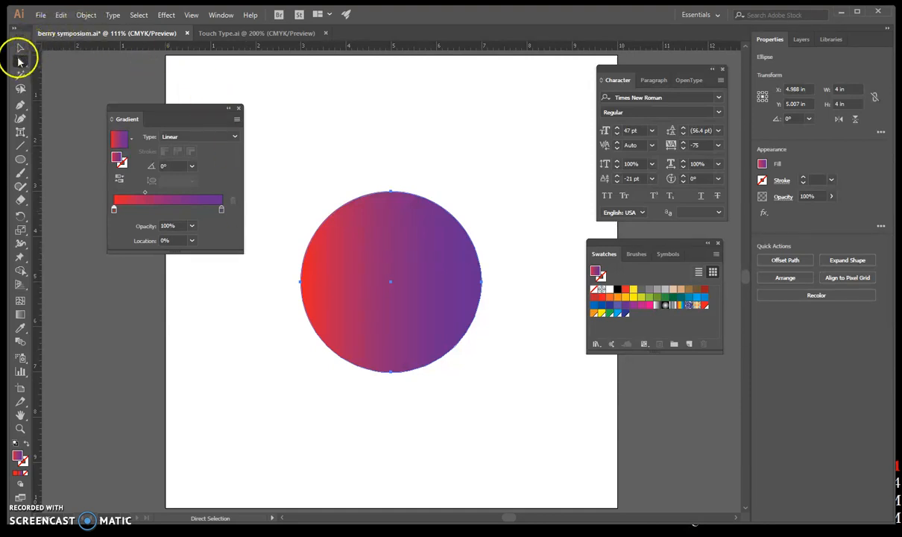
Step: Add a color stop at 50% in the gradient and set the midpoint between it and the red stop to 50%
click(164, 211)
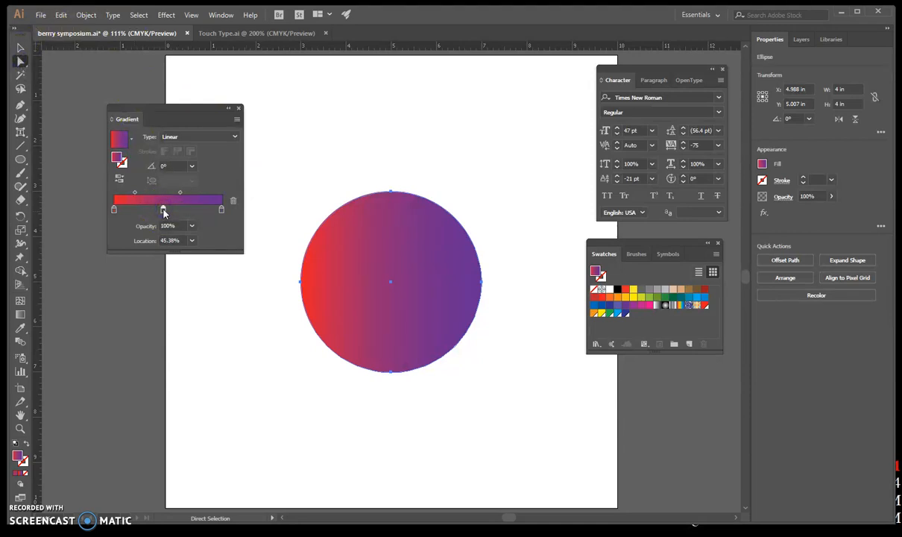
click(163, 212)
mouse_move(163, 212)
mouse_down()
mouse_move(153, 212)
mouse_move(168, 210)
mouse_up()
click(171, 240)
click(222, 302)
click(173, 239)
drag(172, 239, 179, 254)
drag(179, 255, 144, 199)
drag(181, 240, 155, 239)
text(50)
key(Return)
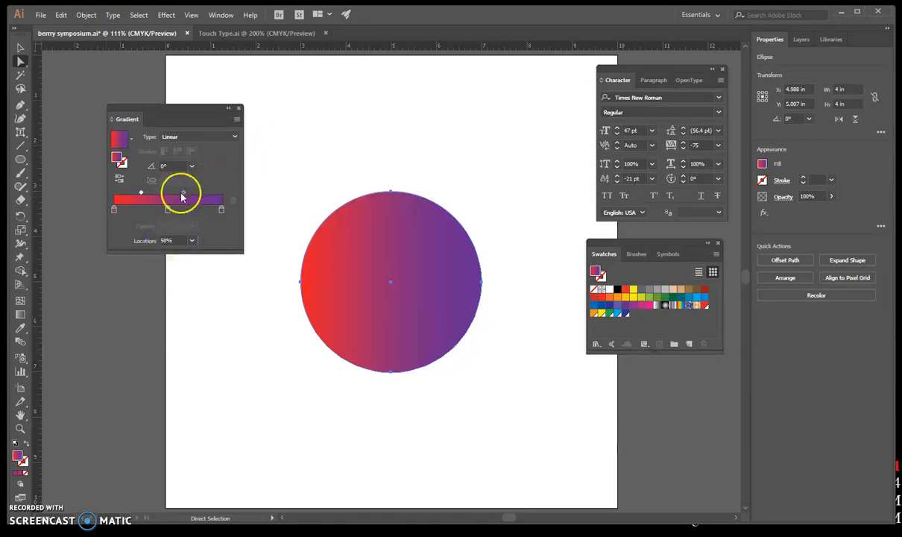
Step: Set the midpoint between the middle and purple gradient stops to a location of 50%
click(183, 193)
drag(184, 194, 195, 196)
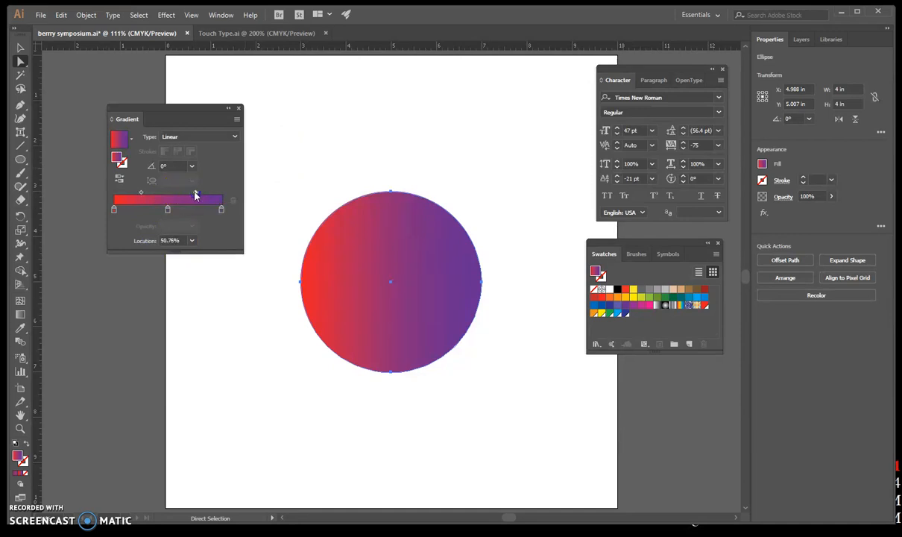
click(179, 241)
text(50)
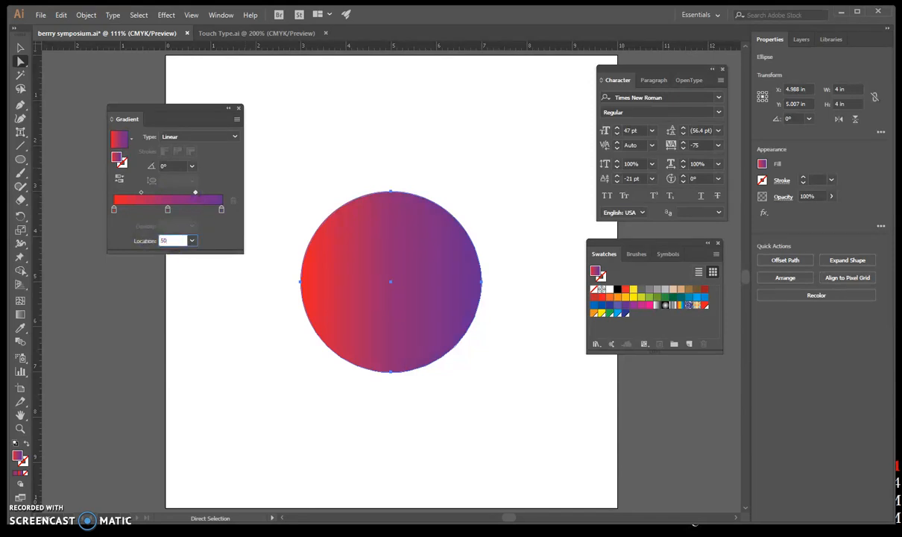
key(Return)
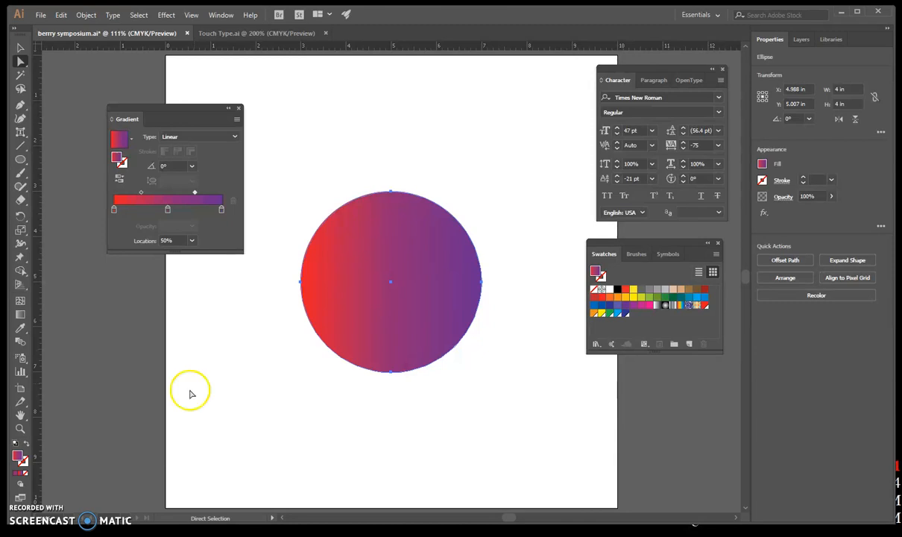
Step: Recolor the middle gradient stop with the orange Squash swatch
click(167, 211)
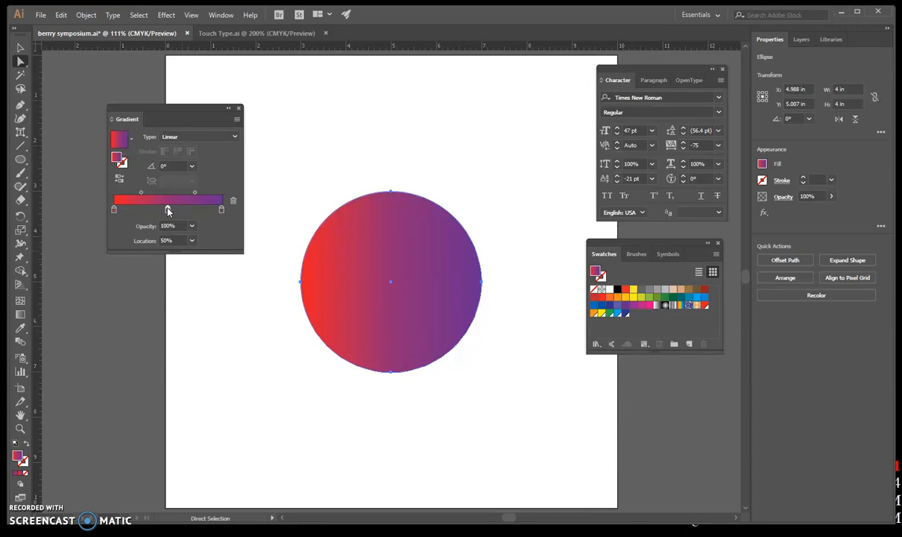
click(158, 196)
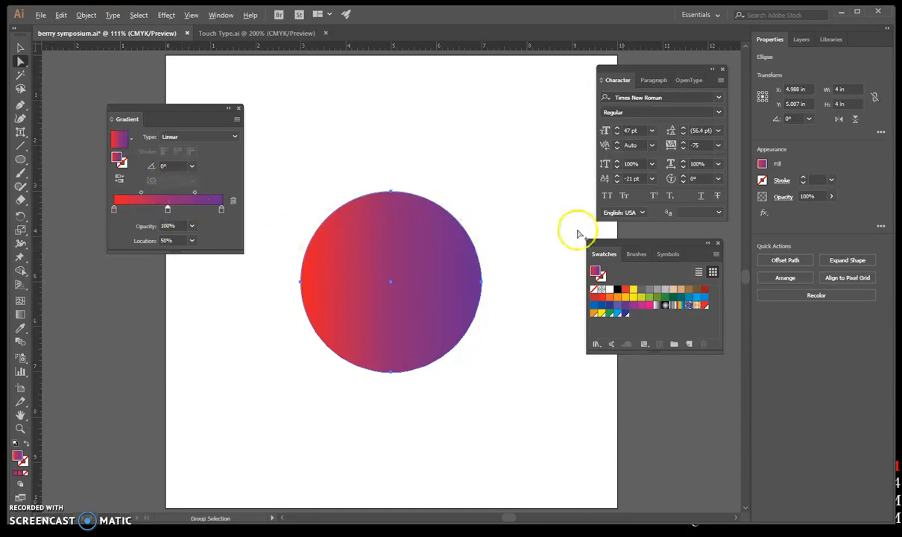
click(619, 299)
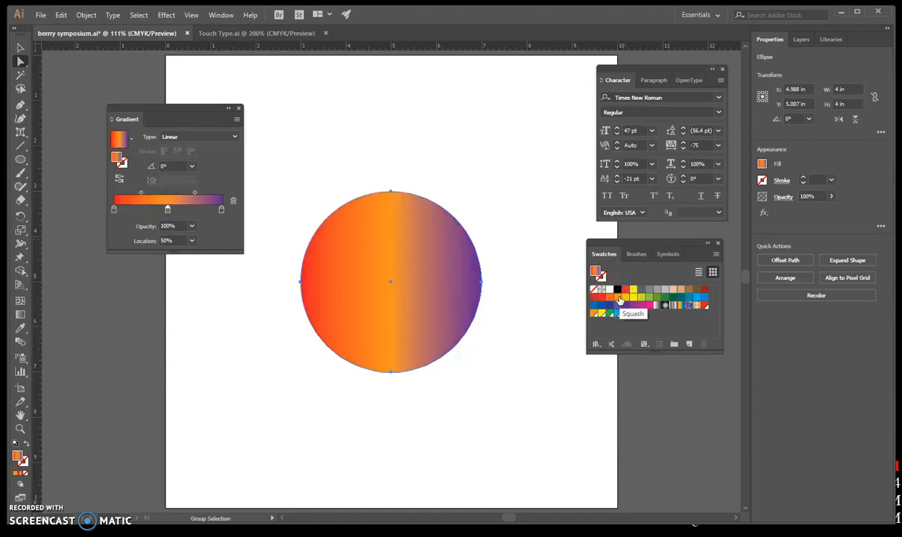
click(168, 211)
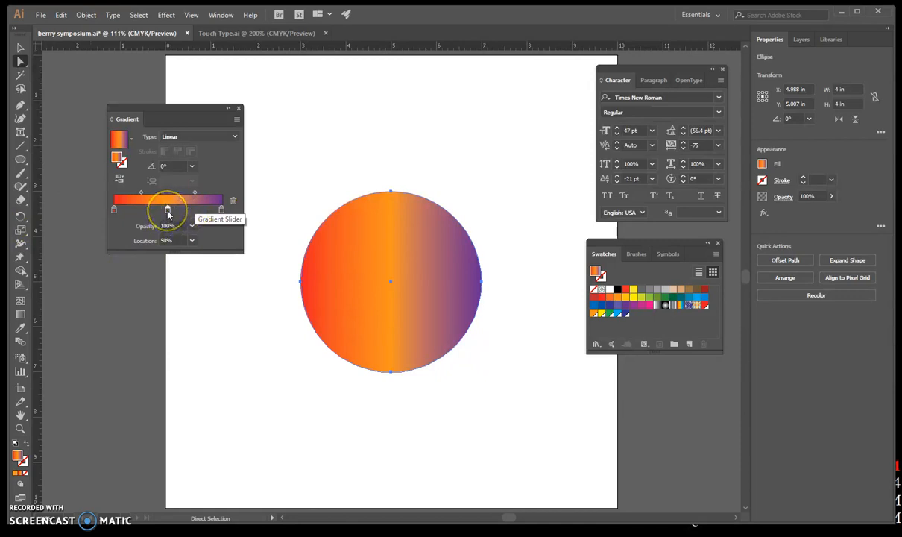
click(167, 211)
click(186, 182)
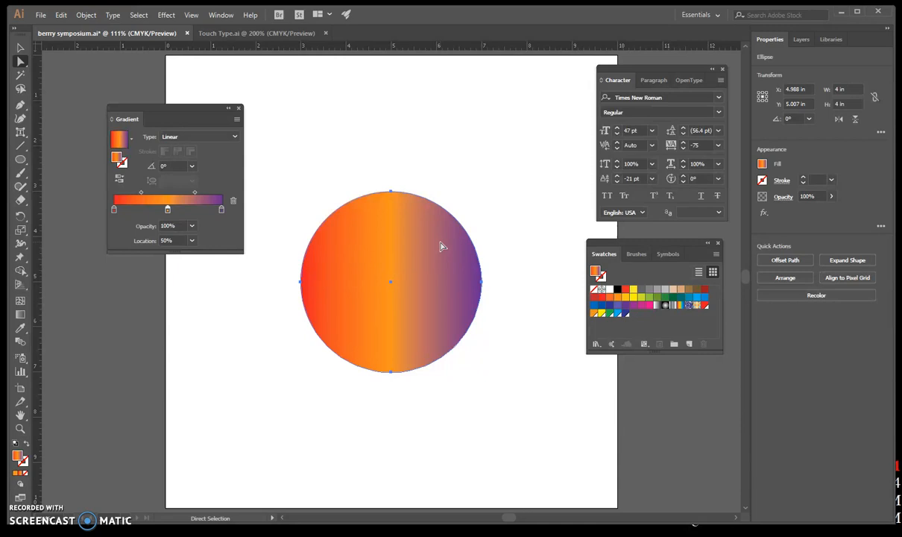
Step: Change both the red and purple end stops of the gradient to the black swatch
double_click(115, 211)
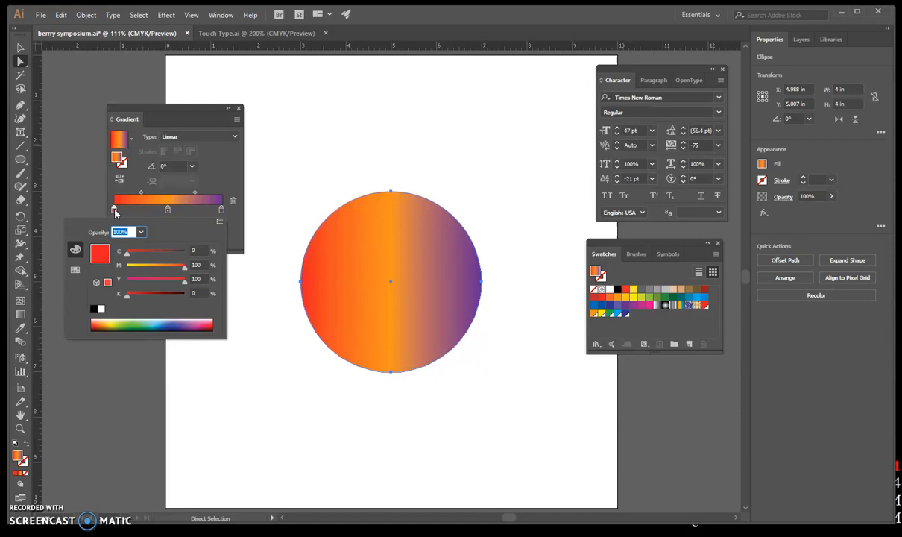
click(75, 272)
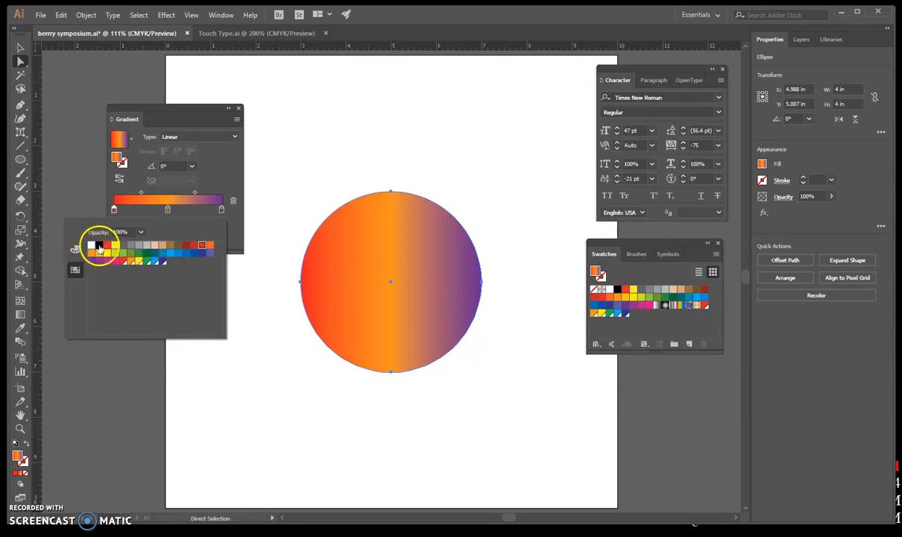
click(99, 248)
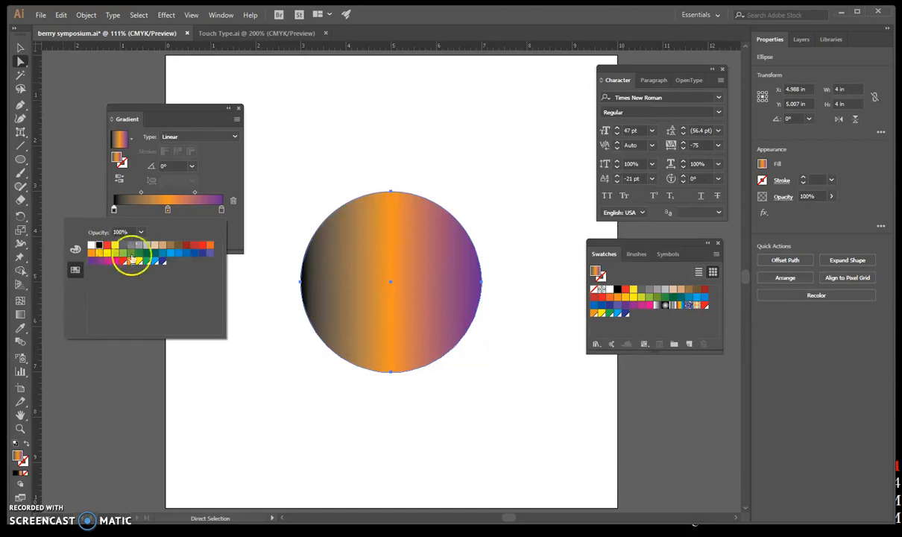
double_click(221, 209)
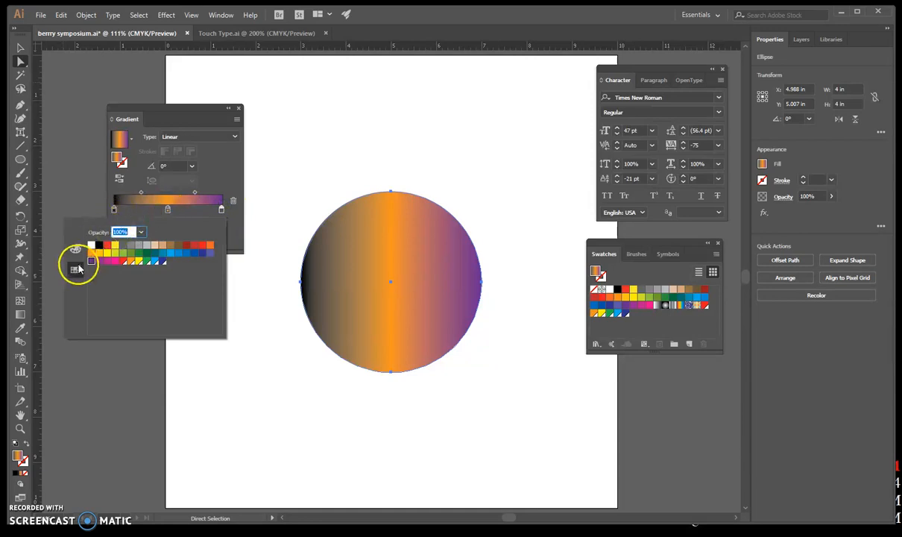
click(99, 245)
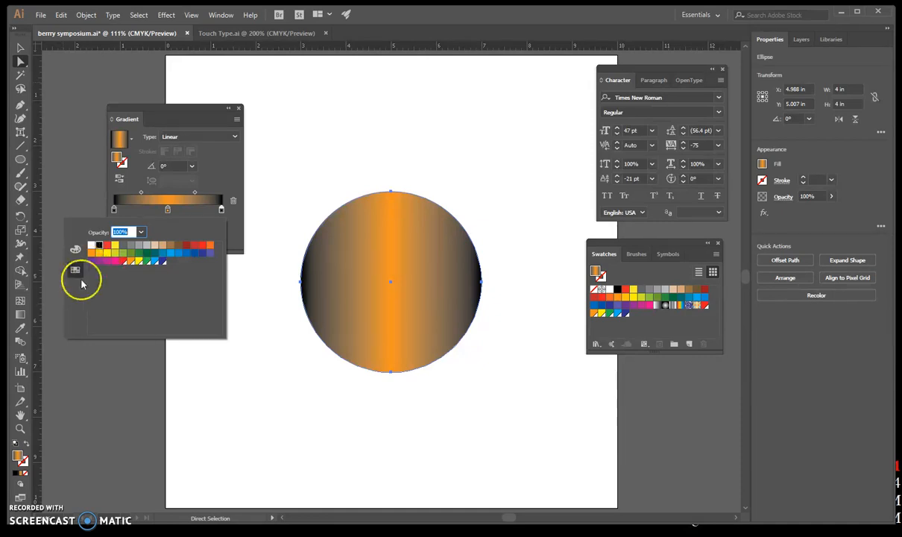
click(170, 200)
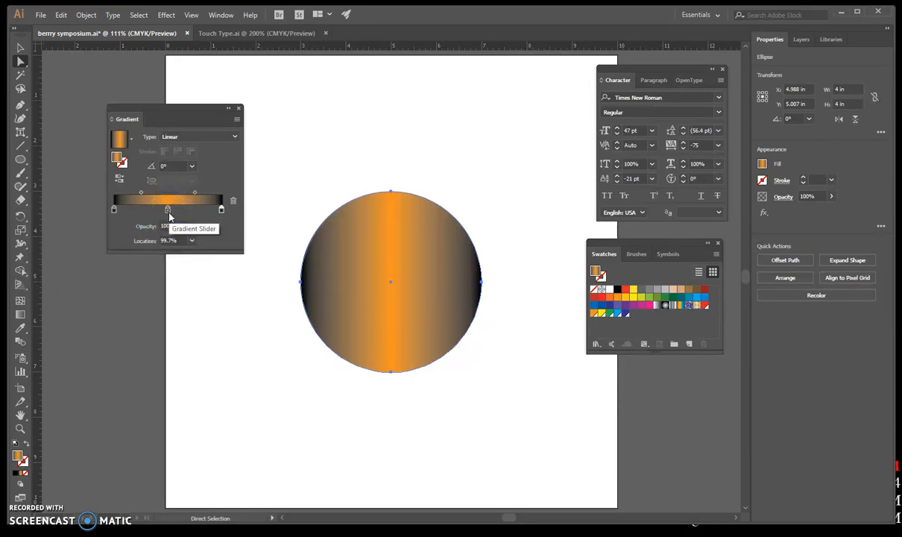
click(169, 209)
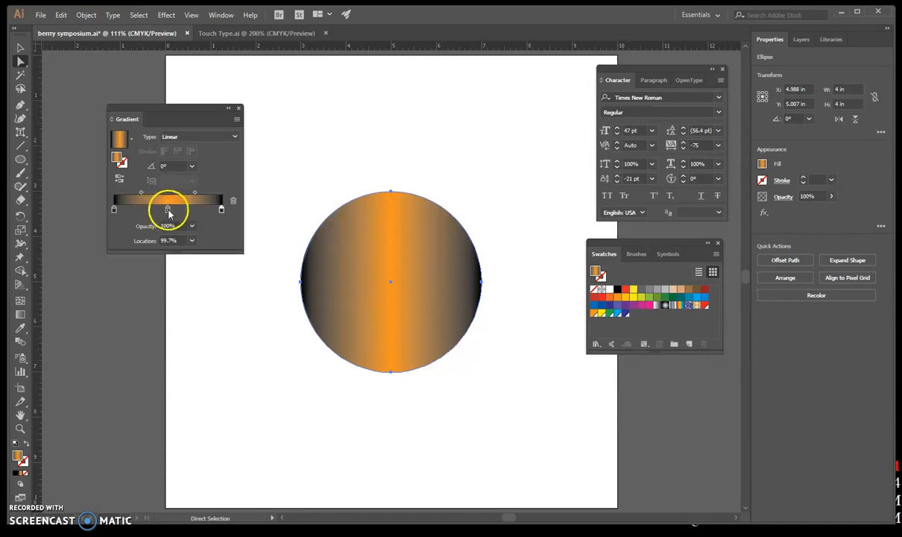
Step: Set the middle gradient stop's color to 5% cyan, 95% magenta, 95% yellow and 3% black
double_click(168, 210)
click(76, 250)
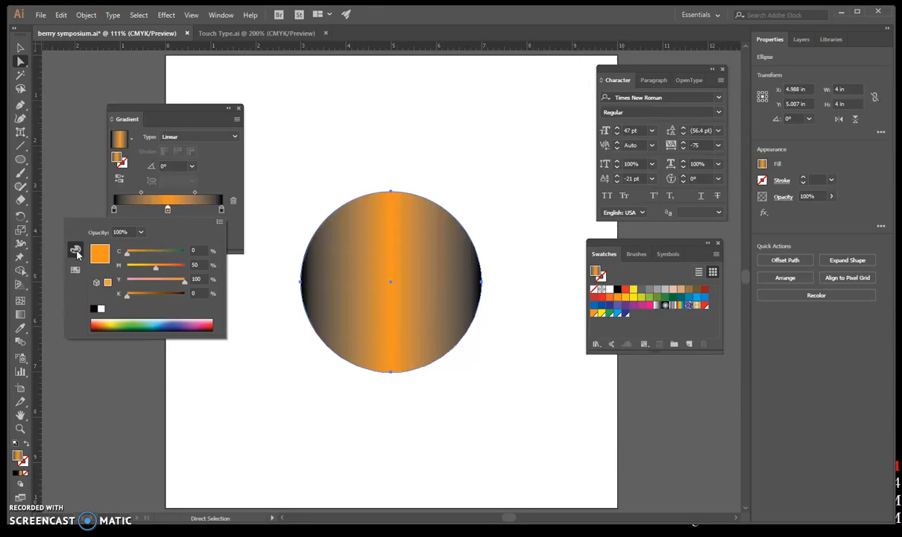
click(77, 254)
click(206, 251)
double_click(207, 252)
text(5)
click(196, 256)
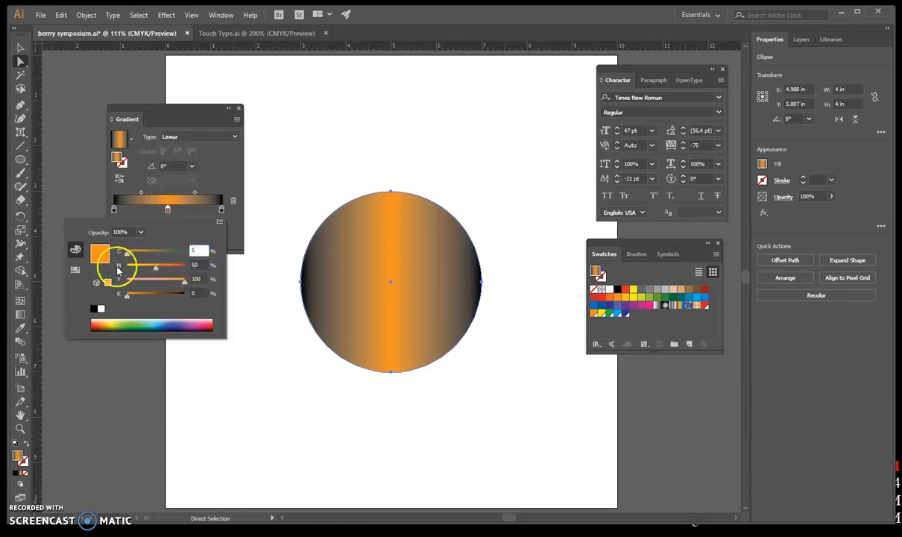
click(196, 263)
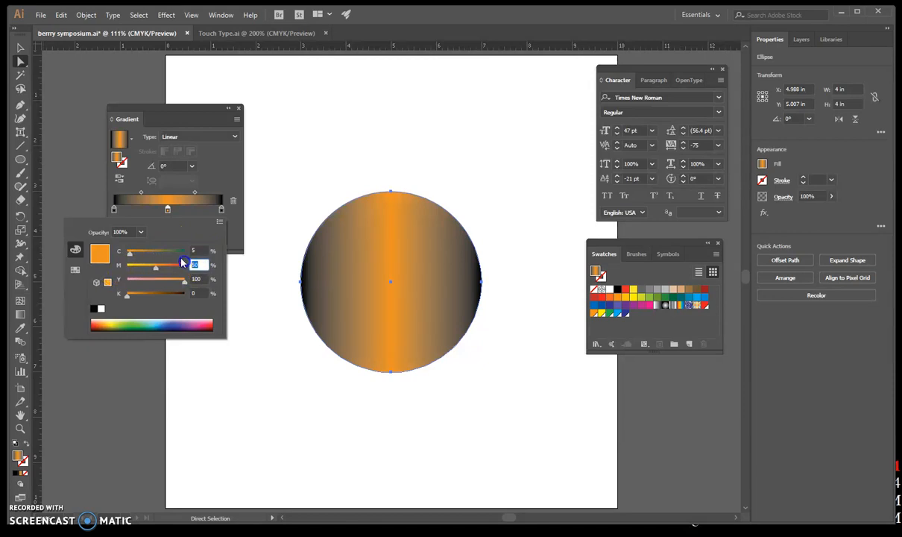
text(95)
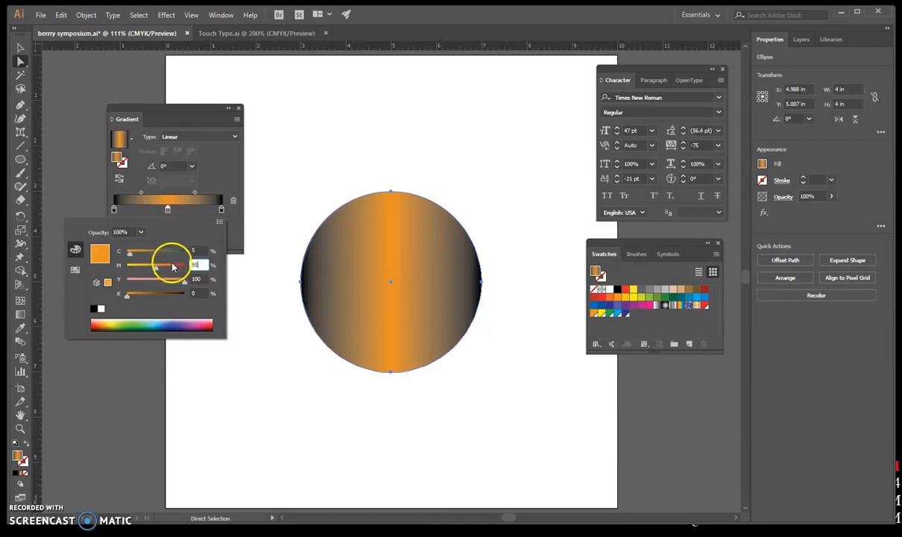
click(194, 278)
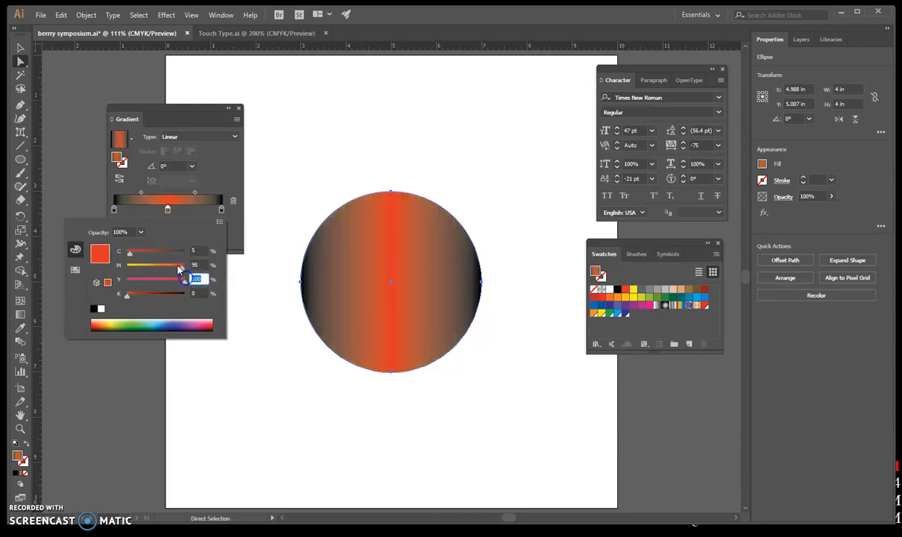
text(95)
click(196, 293)
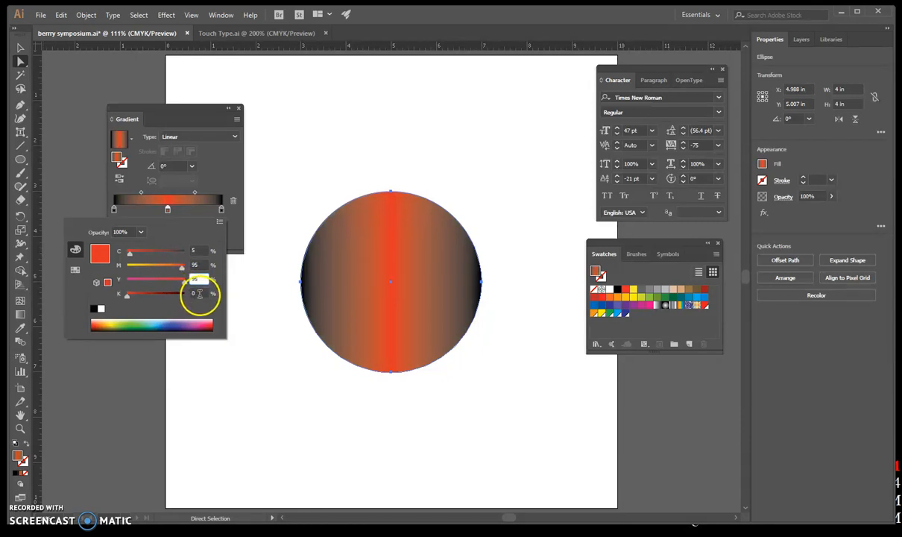
text(3)
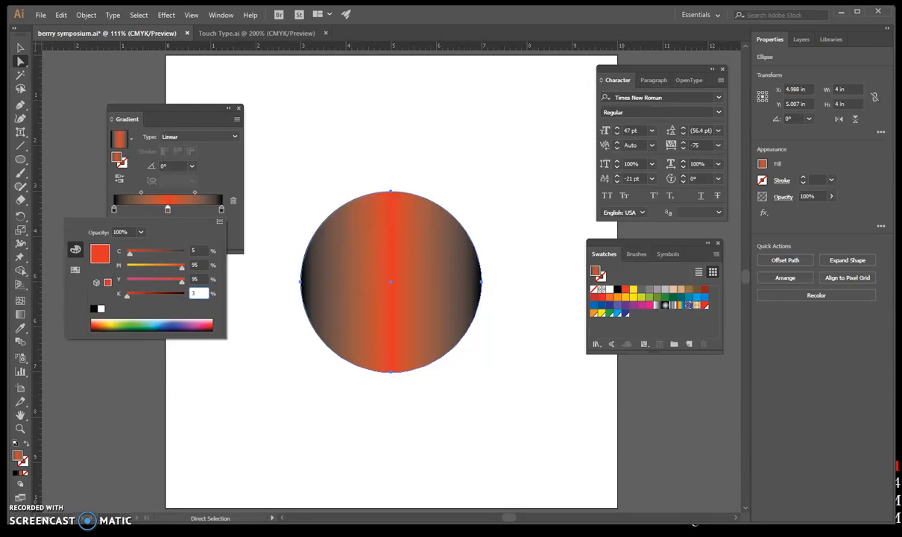
key(Return)
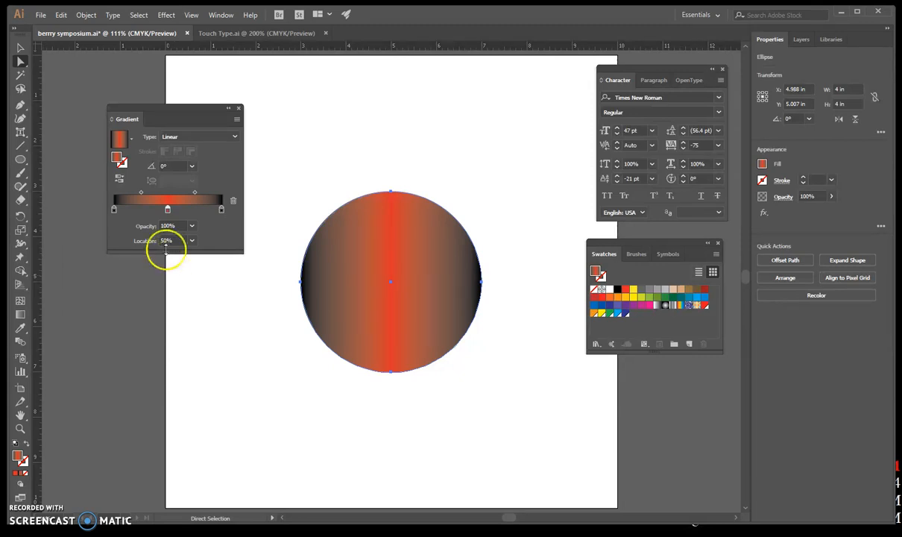
Step: Change the circle's gradient type to Radial and move the midpoint between the first black stop and the red stop to 87%
click(234, 138)
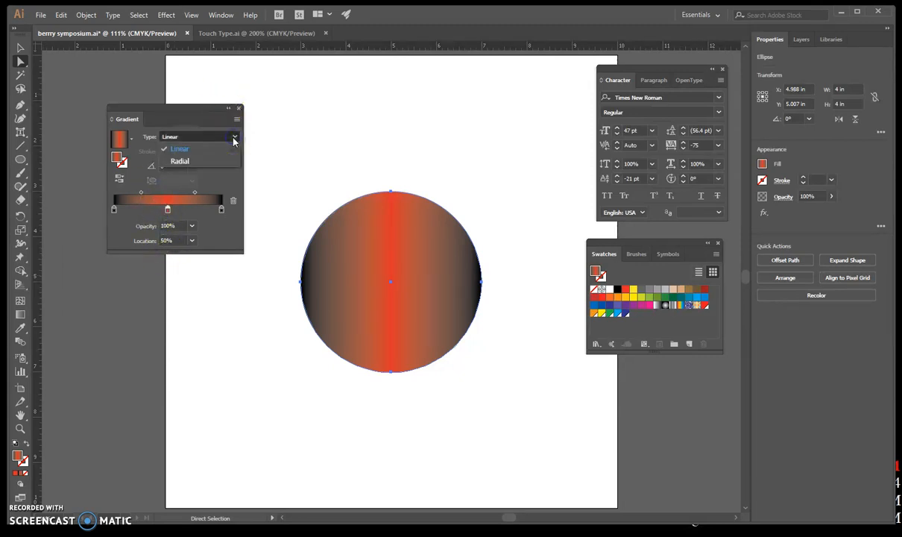
click(226, 160)
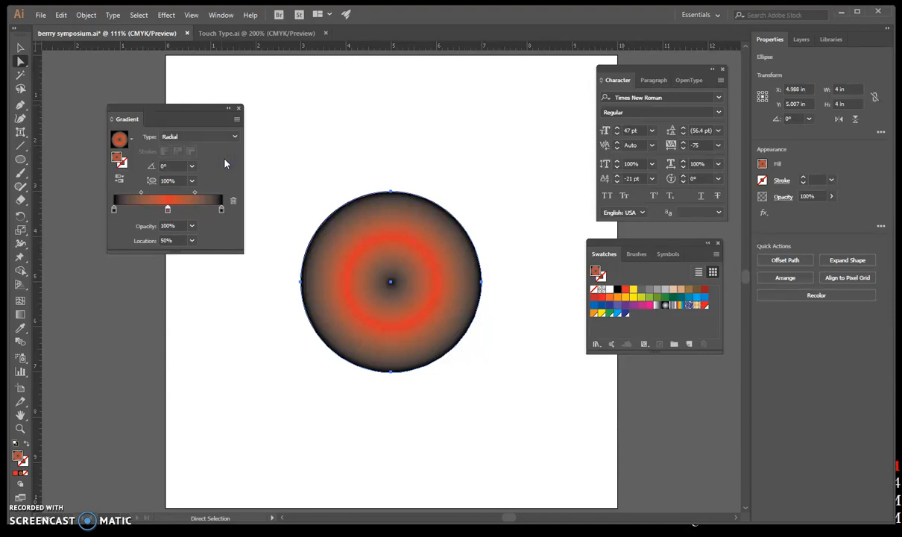
drag(141, 196, 163, 200)
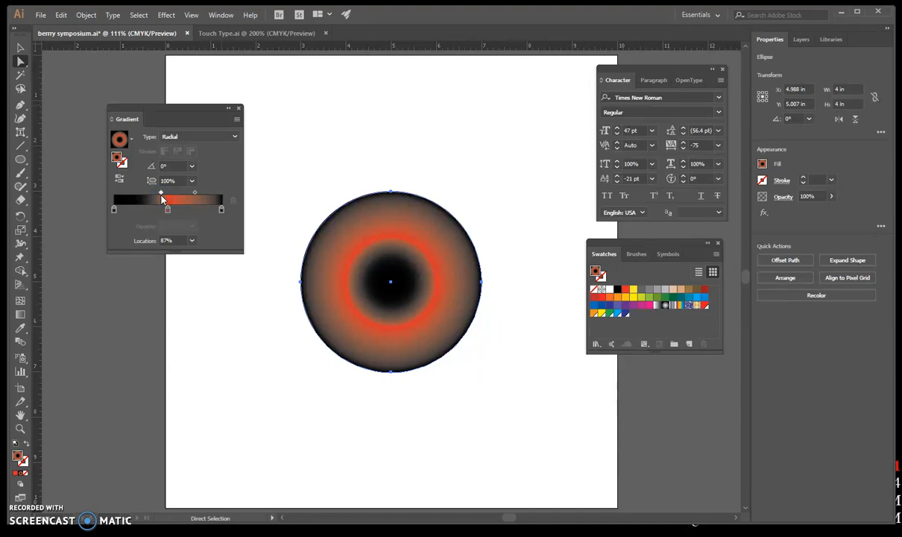
click(395, 226)
drag(363, 288, 392, 272)
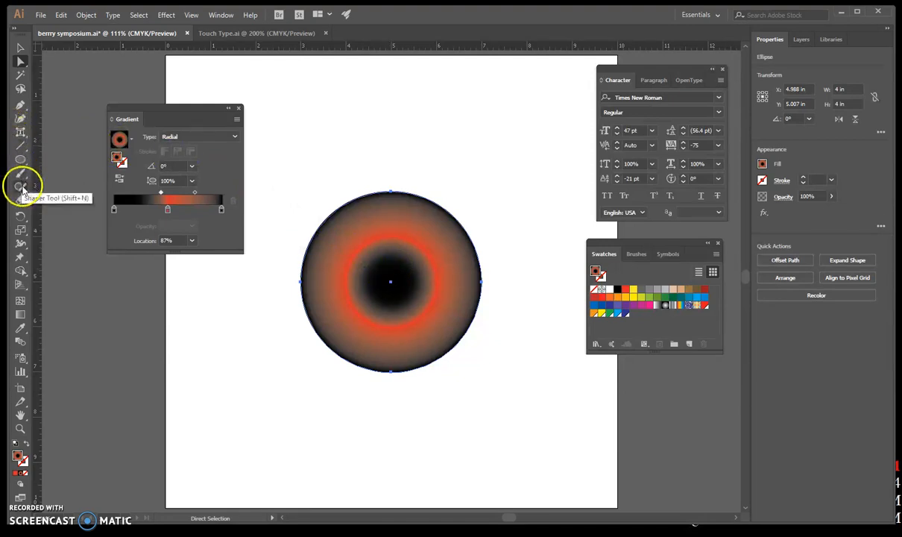
Step: Scale a copy of the circle uniformly to 65%, keeping the original
click(23, 216)
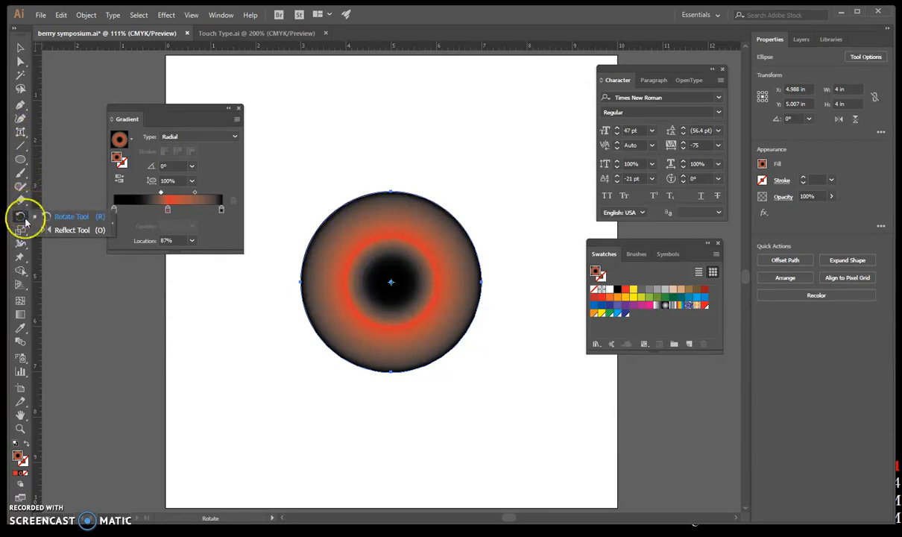
click(19, 232)
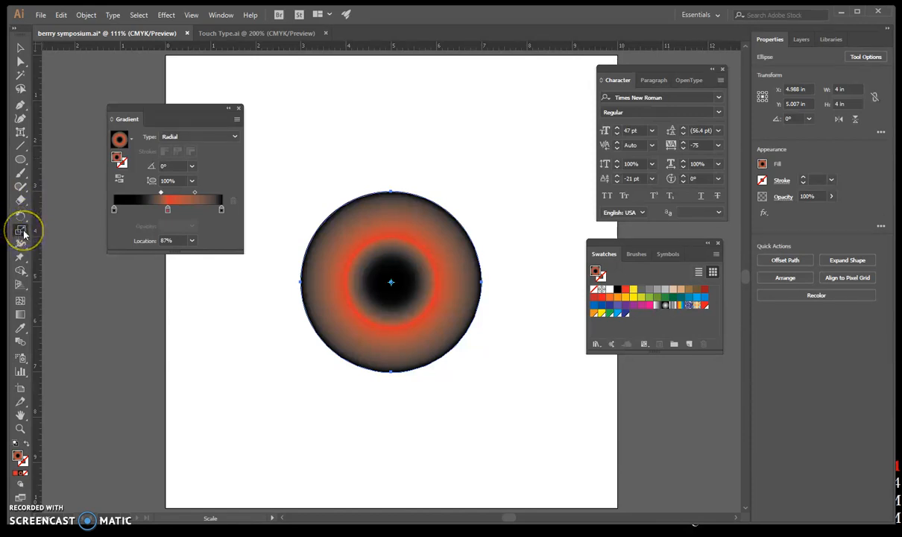
double_click(20, 231)
click(365, 195)
click(446, 189)
click(376, 192)
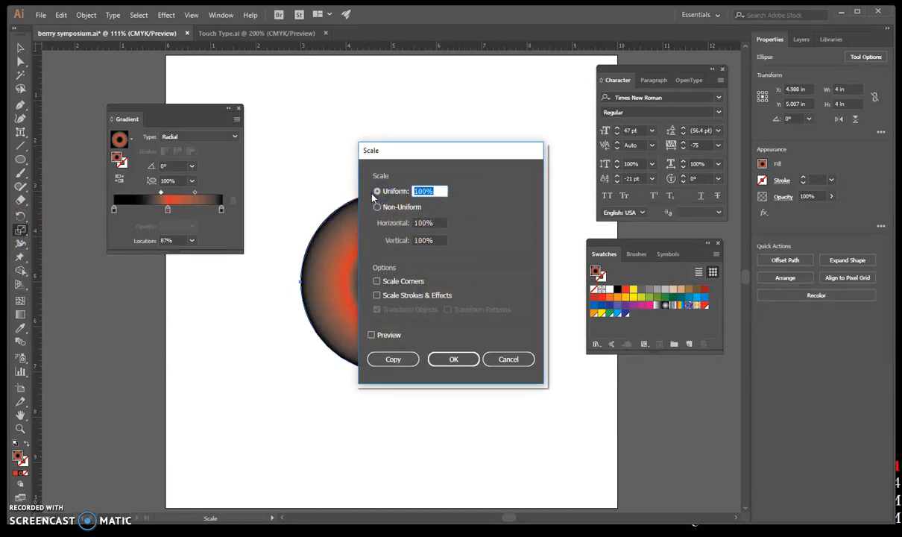
text(65)
click(393, 360)
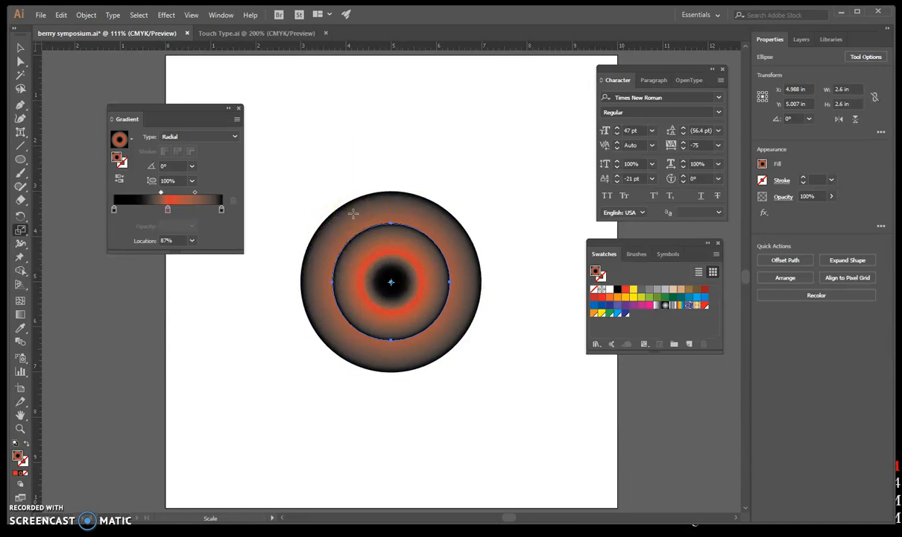
Step: Remove the red stop from the smaller circle's gradient and change its starting black stop to white
click(400, 281)
drag(167, 209, 174, 295)
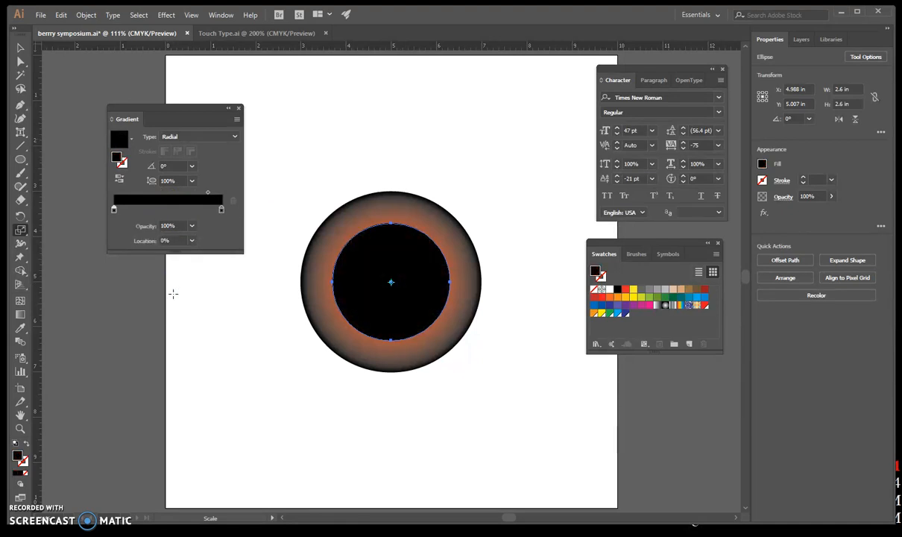
click(113, 210)
double_click(113, 210)
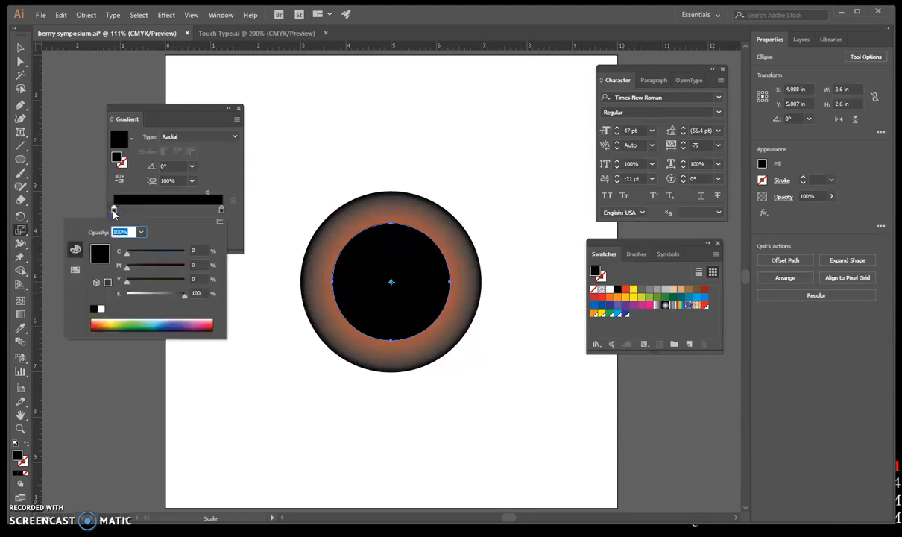
click(101, 310)
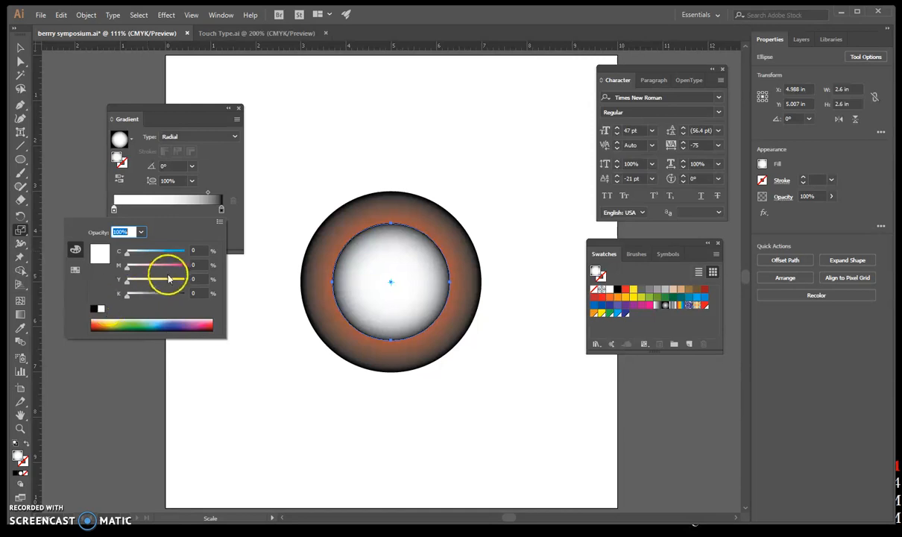
Step: Set the black end stop of the smaller circle's gradient to 0% cyan, 40% magenta, 50% yellow and 0% black
double_click(222, 211)
drag(221, 210, 218, 211)
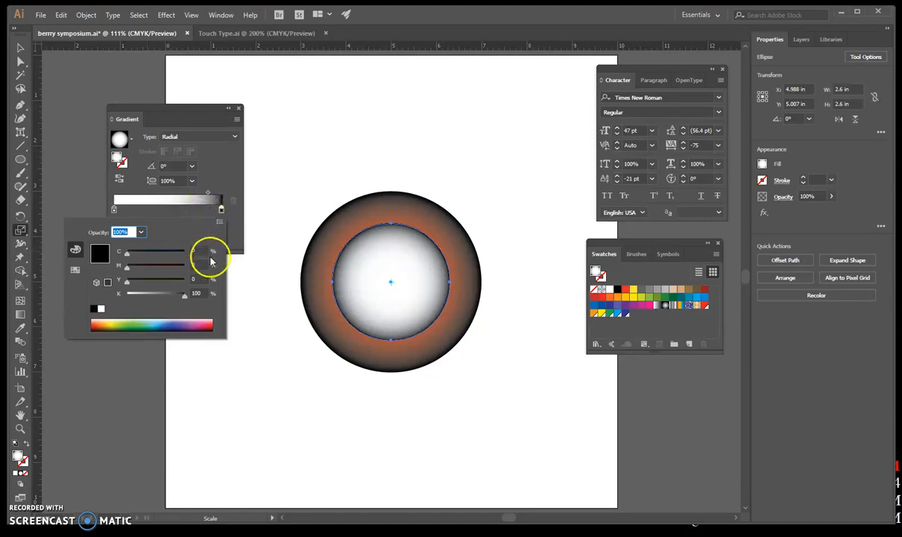
drag(197, 250, 183, 250)
click(183, 250)
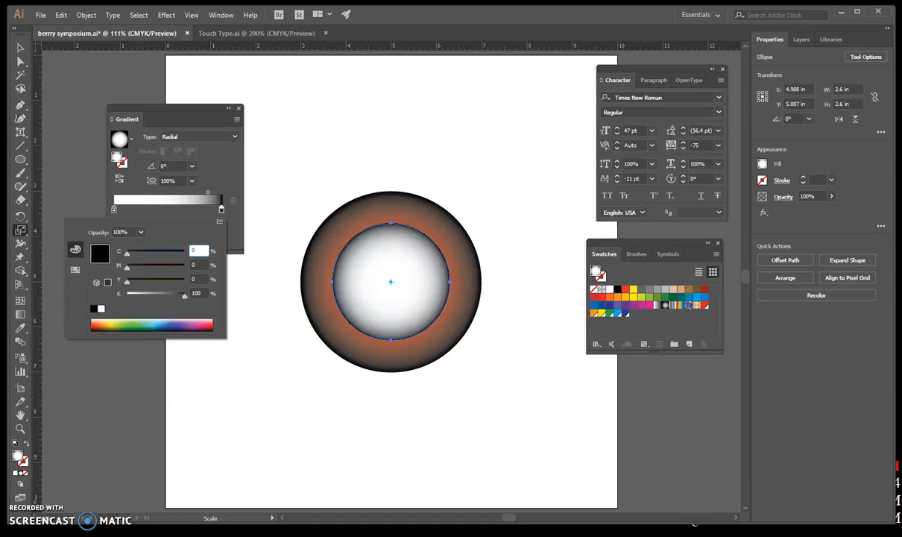
click(207, 267)
click(184, 266)
text(4)
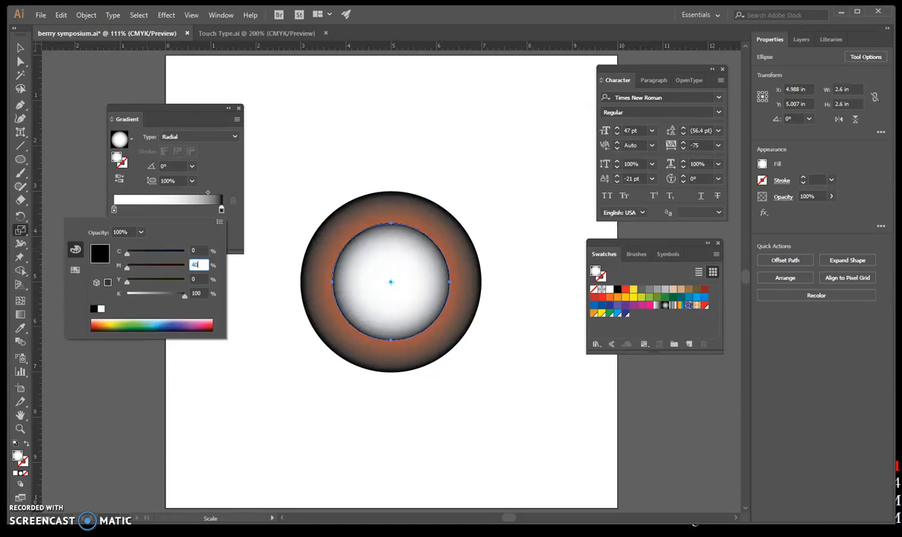
text(0)
click(197, 280)
text(5)
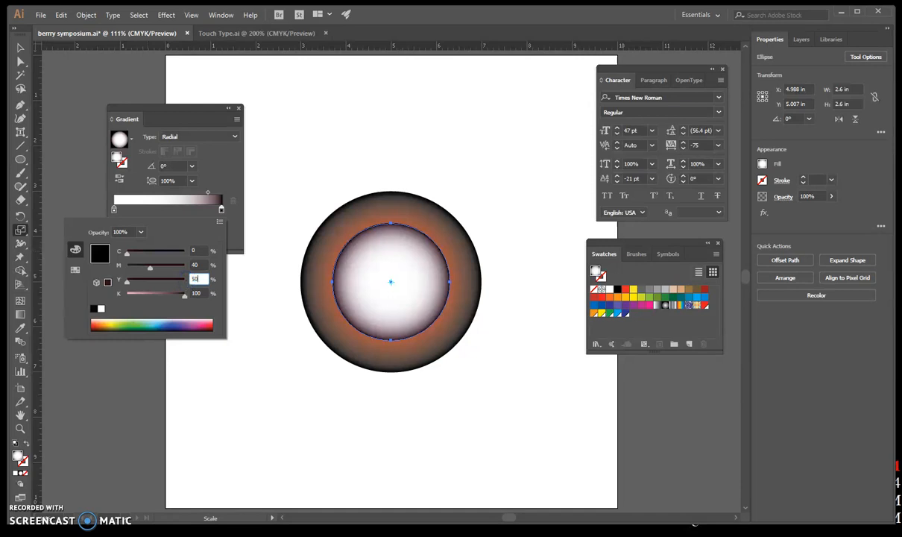
key(Tab)
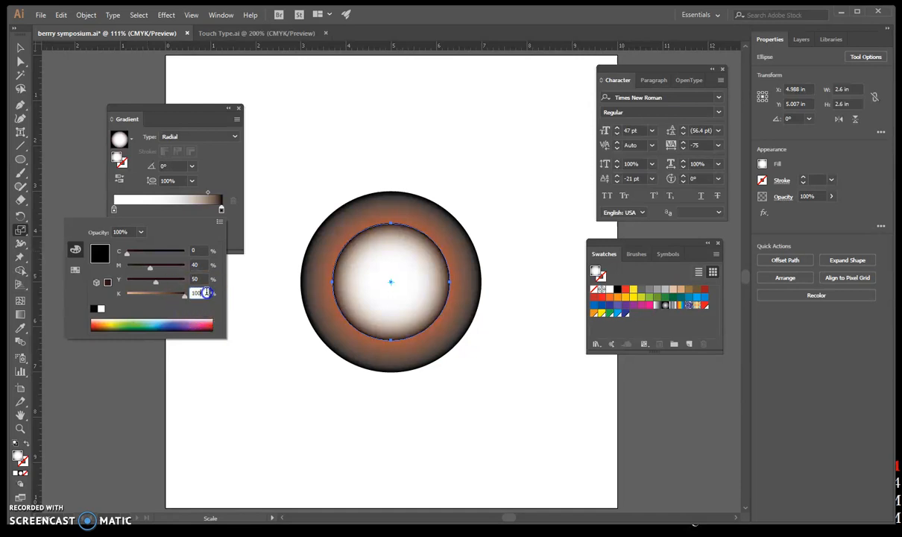
text(0)
key(Return)
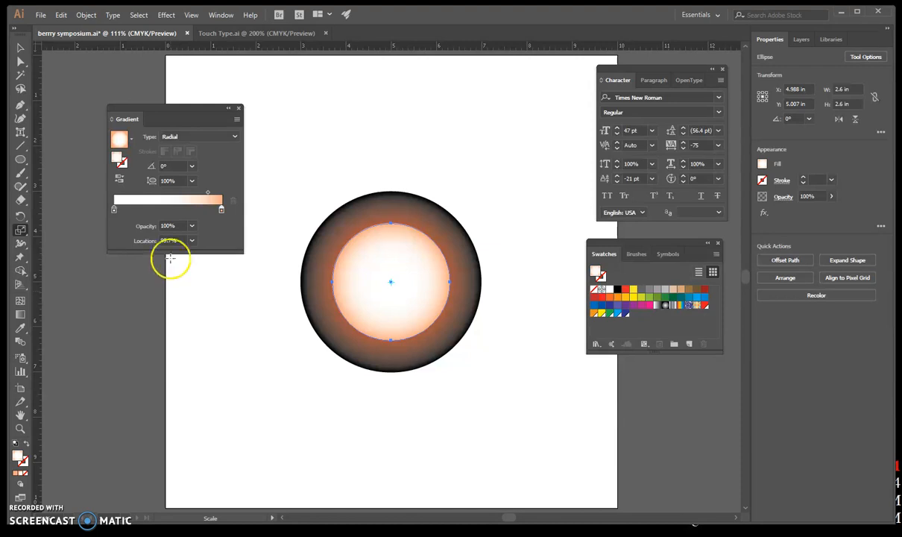
Step: Move the smaller circle's gradient midpoint to 65.4% and add the gradient to the swatches
click(208, 194)
drag(208, 194, 184, 207)
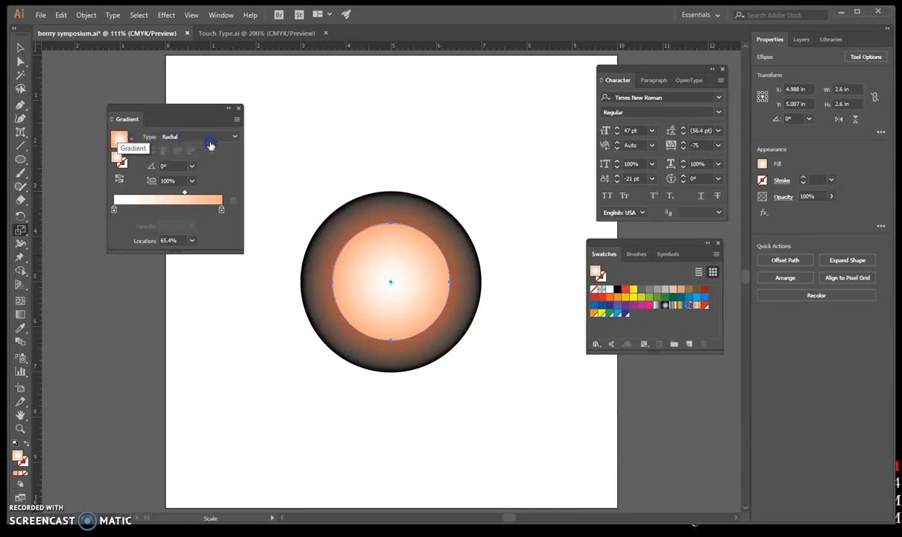
drag(574, 267, 634, 316)
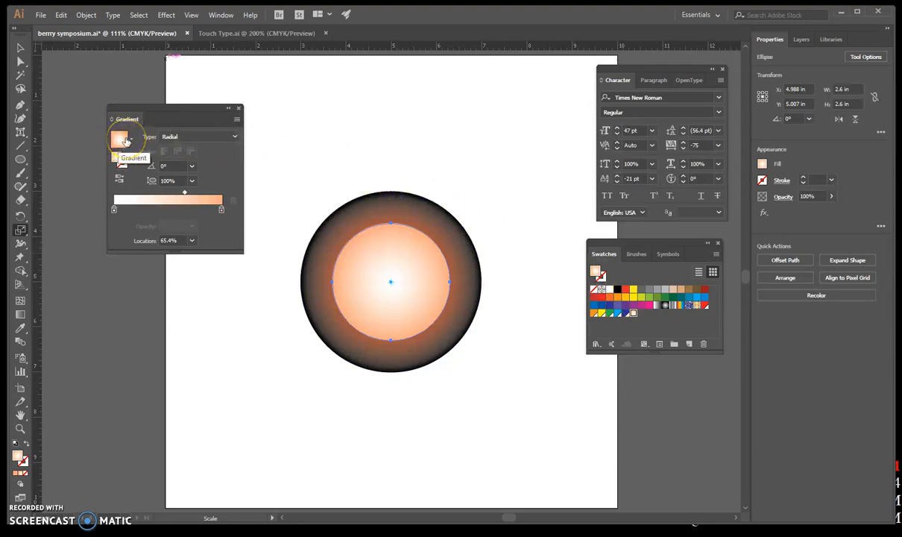
Step: Rename the new gradient swatch as PInky
double_click(634, 314)
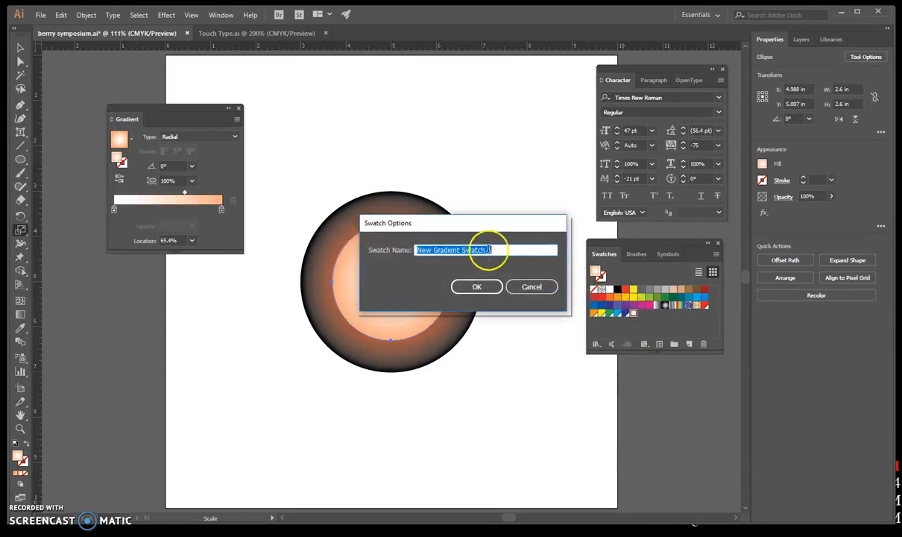
drag(501, 250, 396, 246)
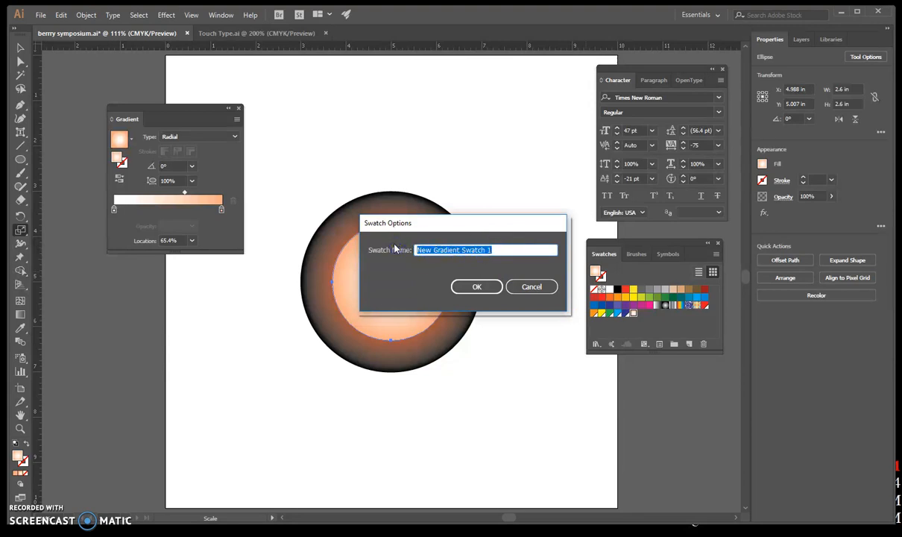
text(Pinky)
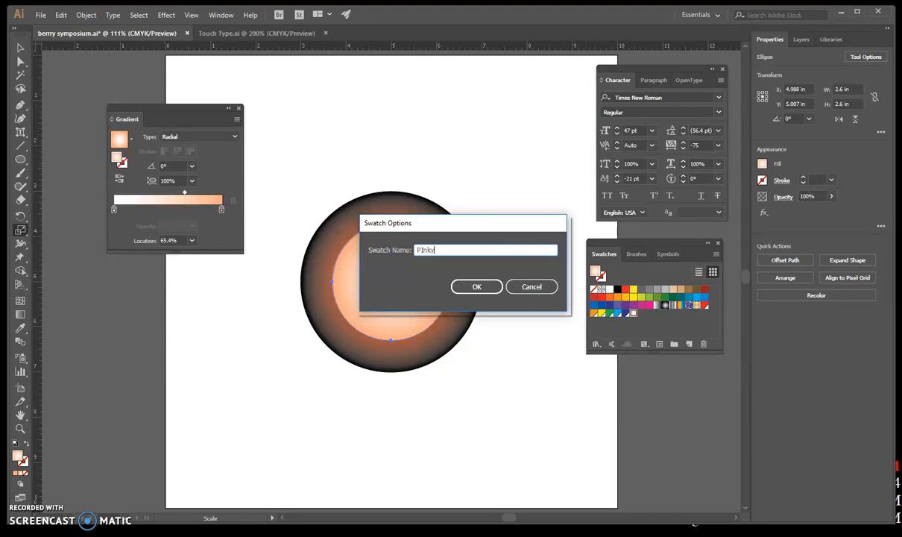
click(477, 287)
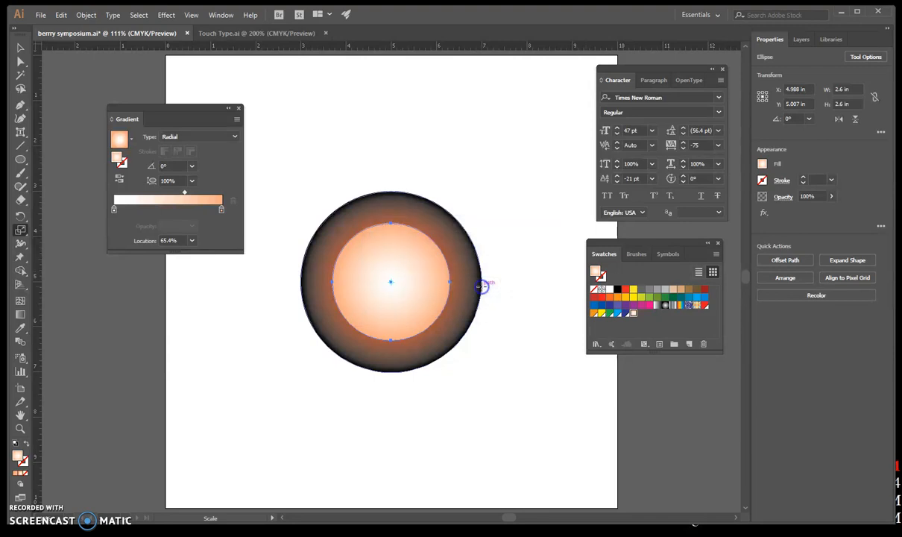
Step: Display the color values of the peach end stop in the smaller circle's gradient
double_click(220, 209)
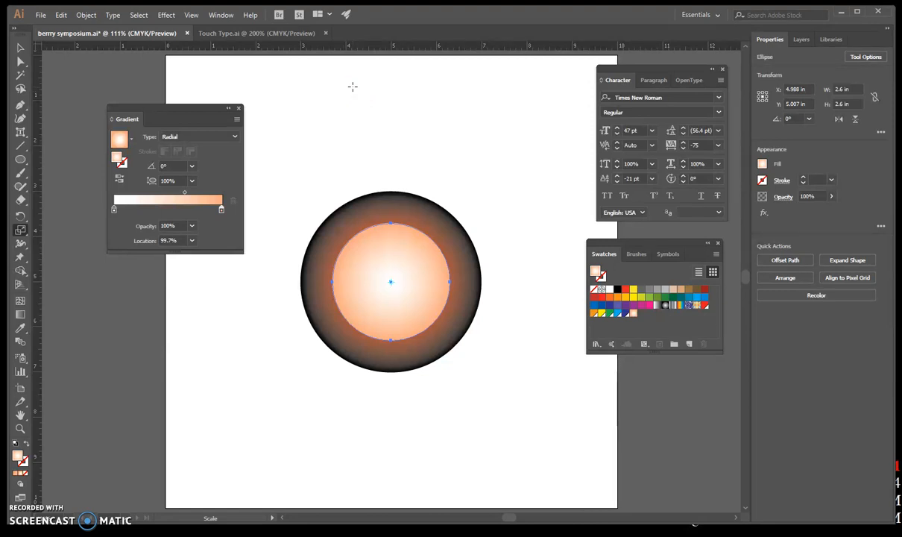
click(222, 211)
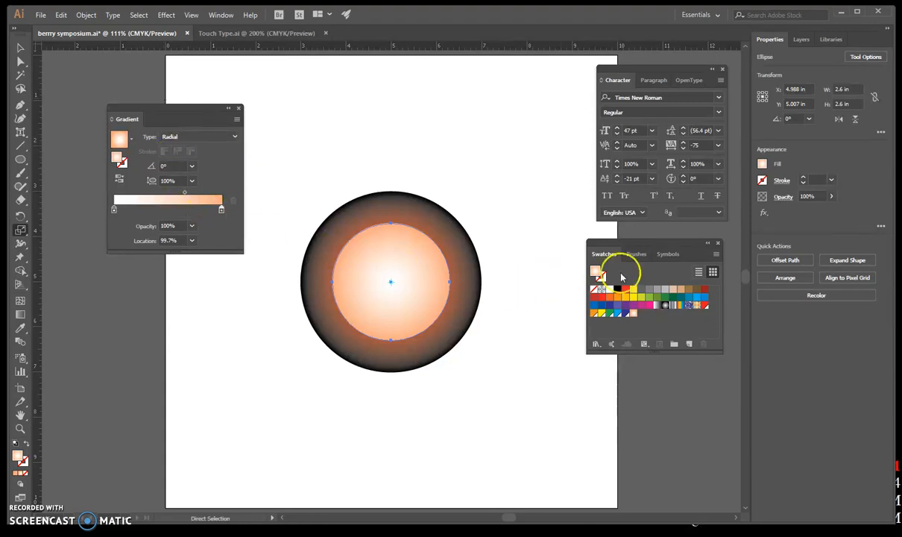
click(221, 211)
click(221, 211)
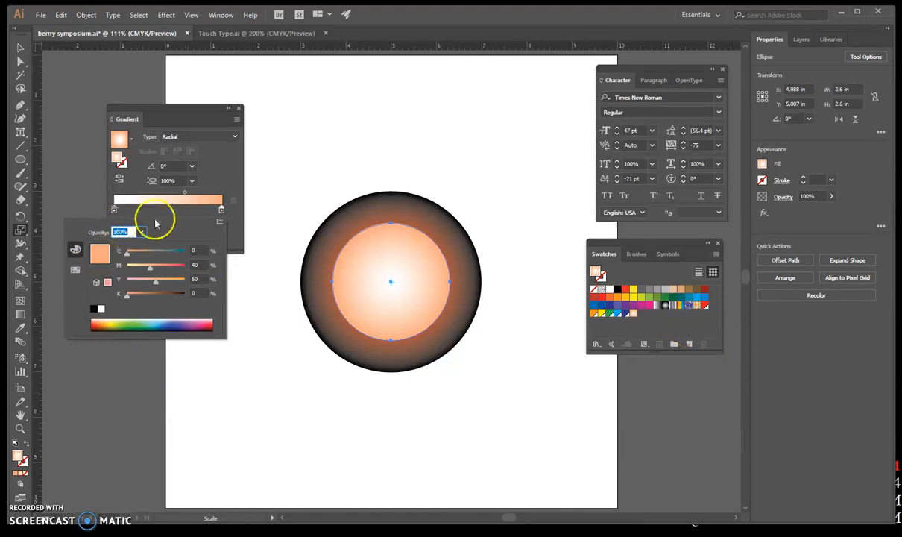
Step: Show the standalone color controls and add the gradient's peach end-stop color (C=0 M=40 Y=50 K=0) to the swatches
click(216, 20)
click(216, 17)
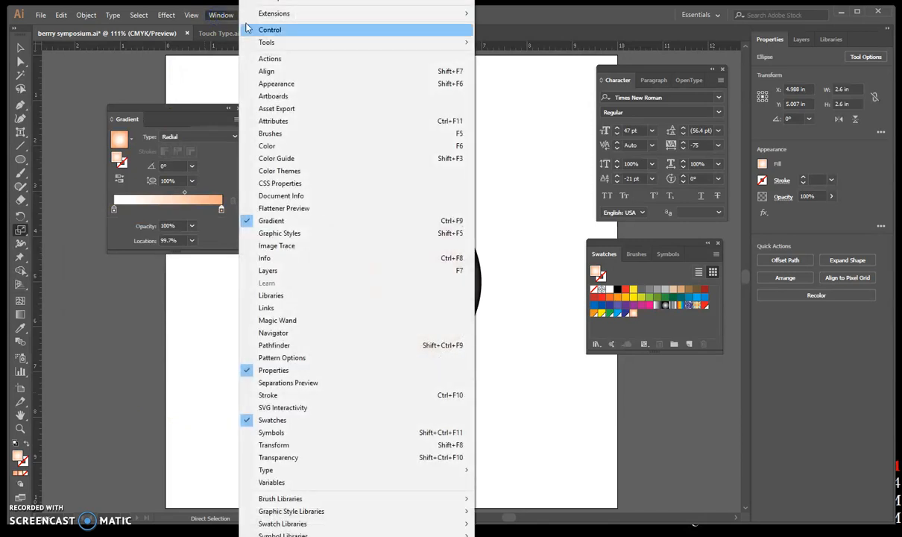
click(322, 147)
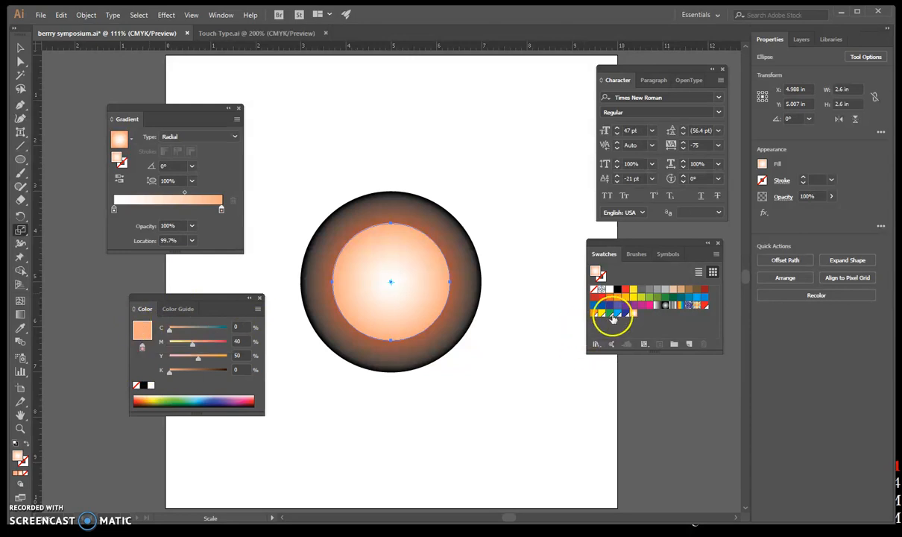
drag(328, 366, 651, 321)
click(644, 313)
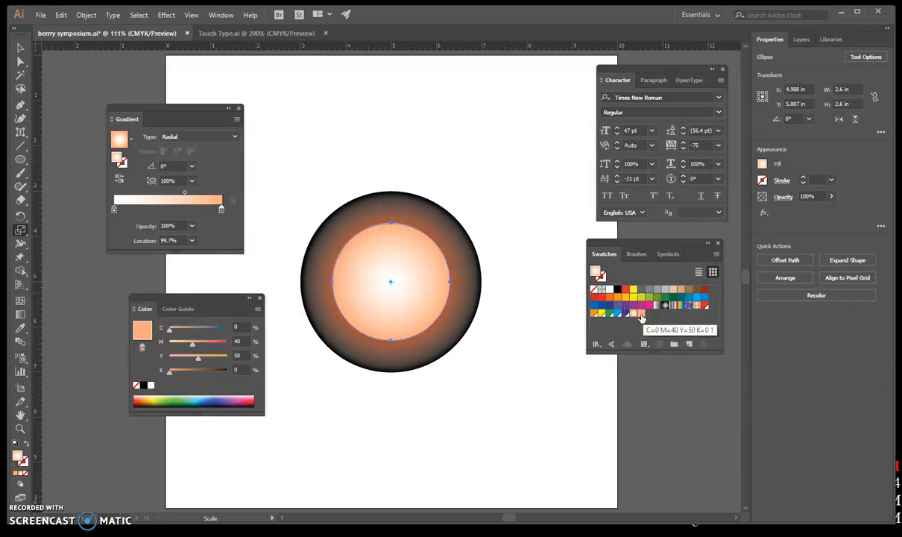
Step: Rename the new solid peach color swatch with a name starting with Pinky
double_click(642, 314)
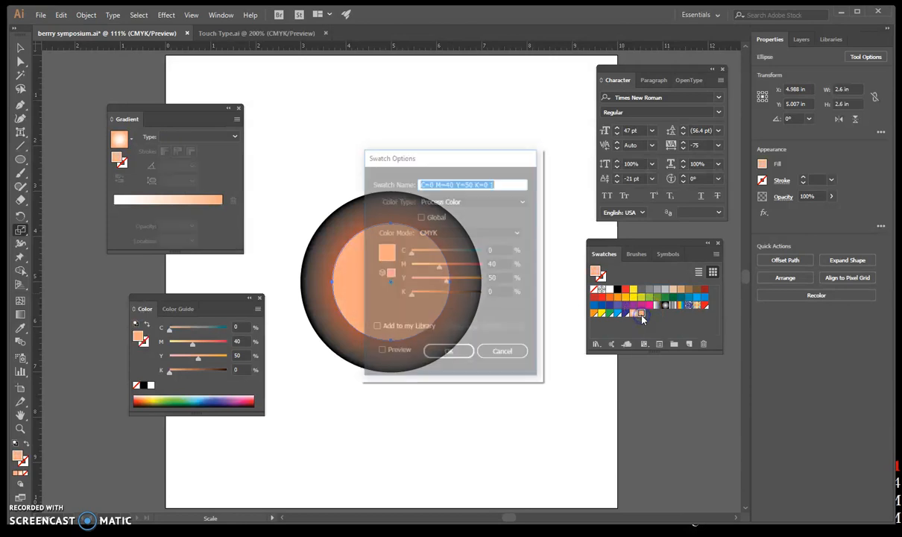
click(507, 181)
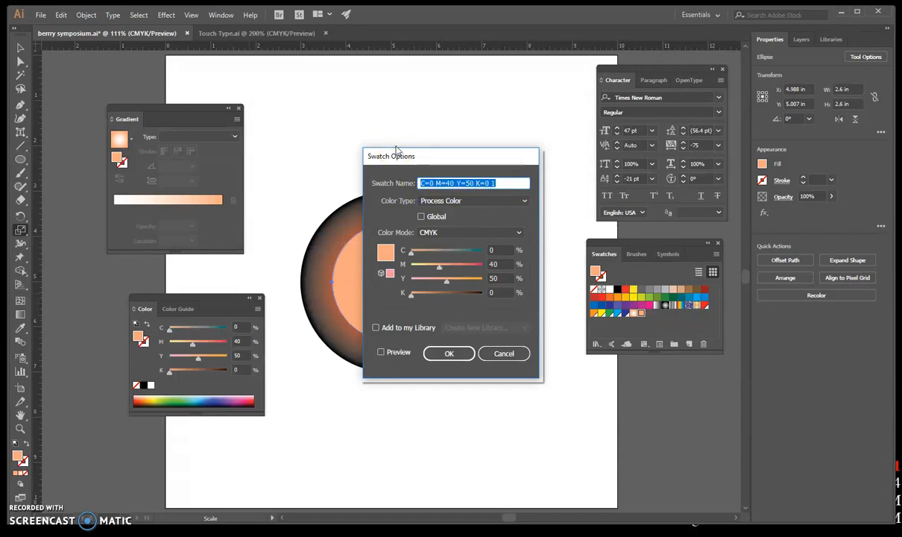
text(Pi)
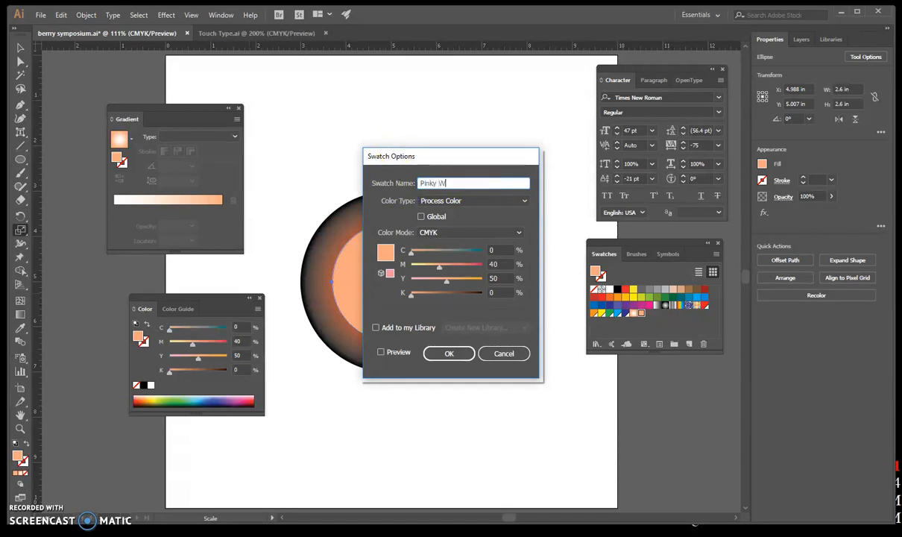
text(nky Ending)
key(Return)
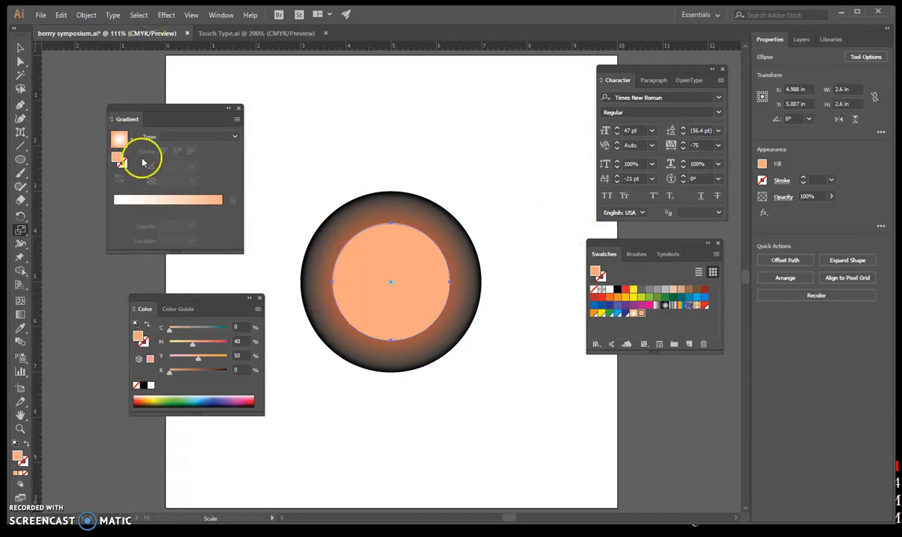
Step: Reapply the saved PInky gradient swatch to the smaller circle's fill and deselect the circle
click(20, 49)
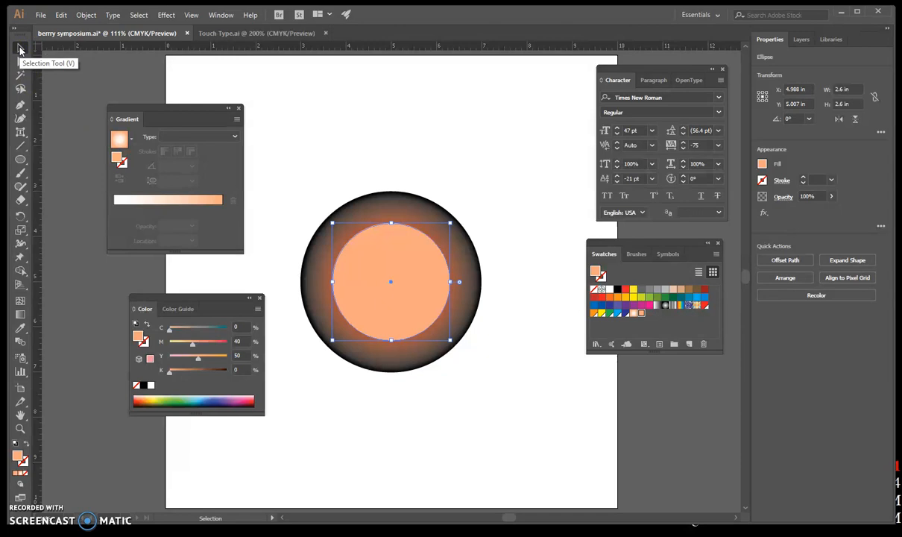
click(384, 302)
click(373, 263)
click(142, 140)
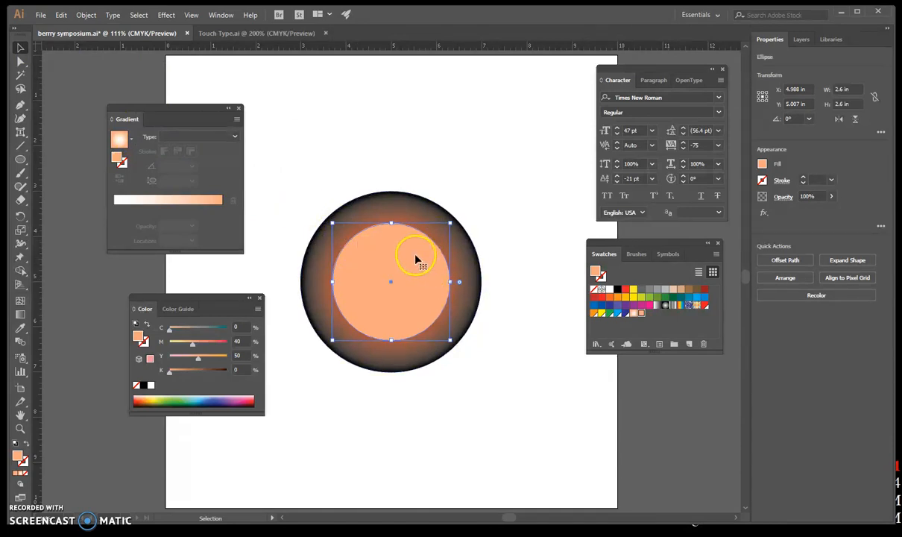
click(633, 314)
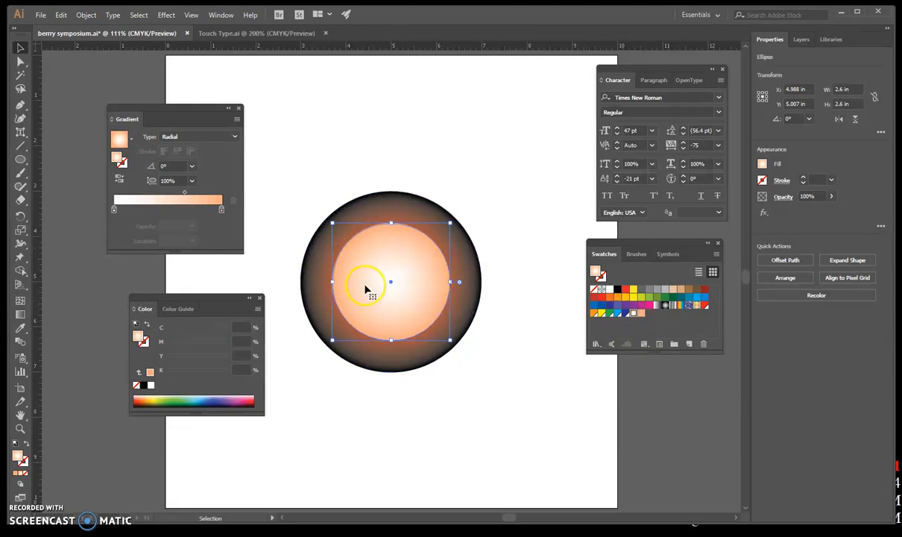
click(410, 109)
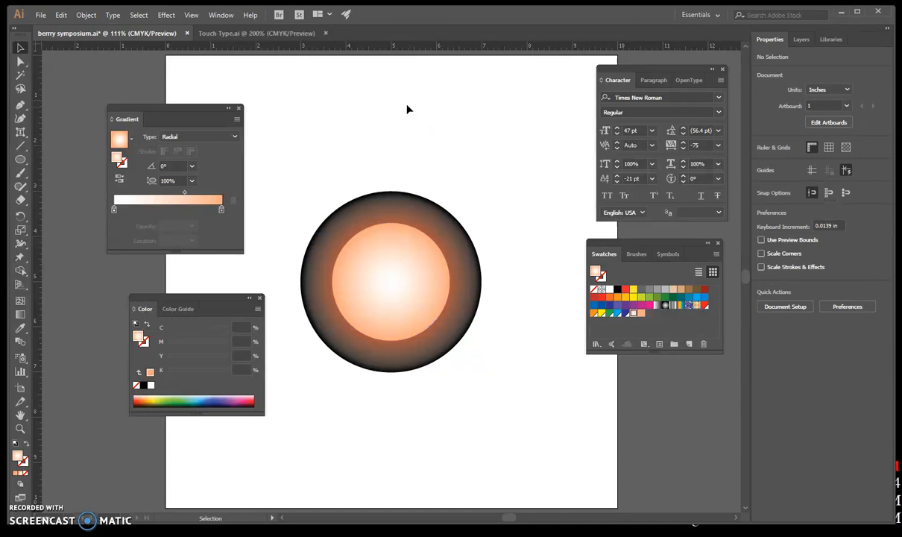
Step: Select the larger circle and add its black-and-red radial gradient to the swatches
click(368, 203)
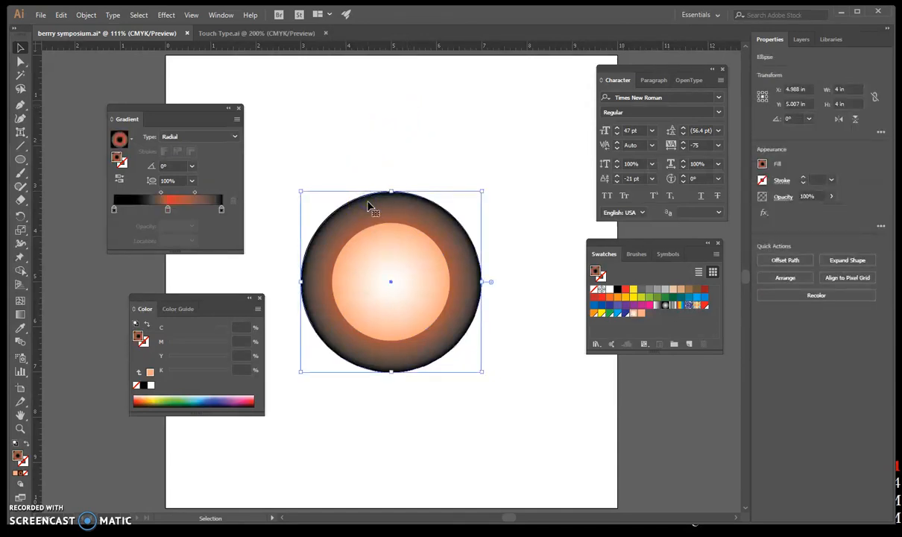
click(365, 186)
click(120, 140)
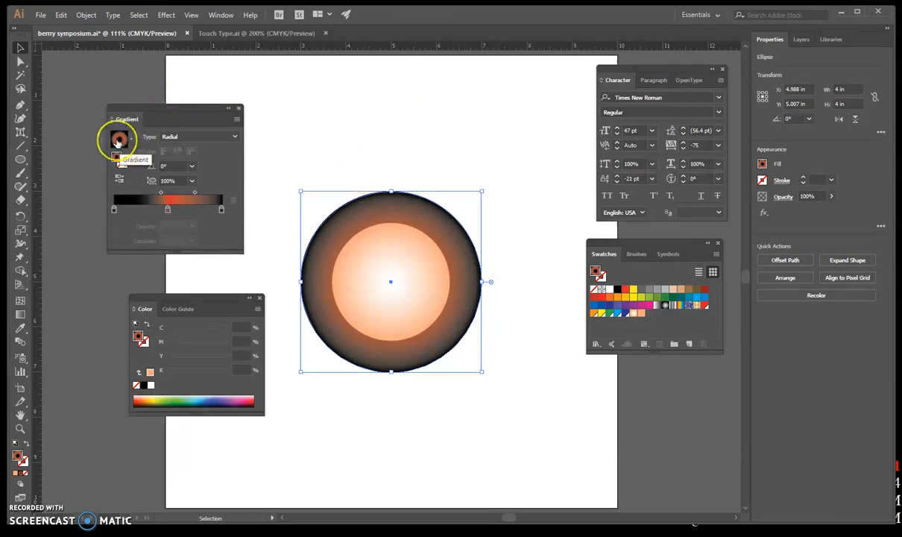
click(117, 142)
drag(117, 142, 652, 316)
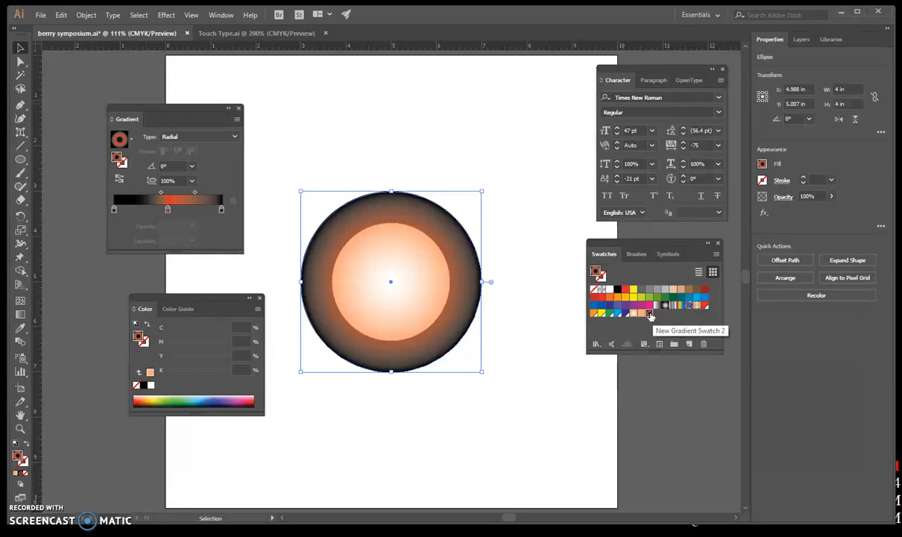
Step: Rename the larger circle's new gradient swatch as Crimson Gradient
double_click(650, 315)
drag(499, 251, 359, 251)
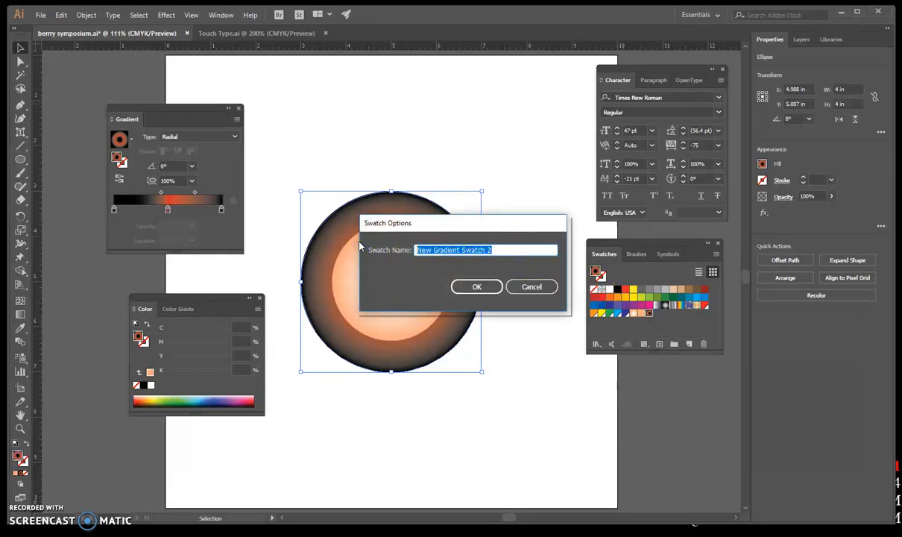
text(Crimson Gra)
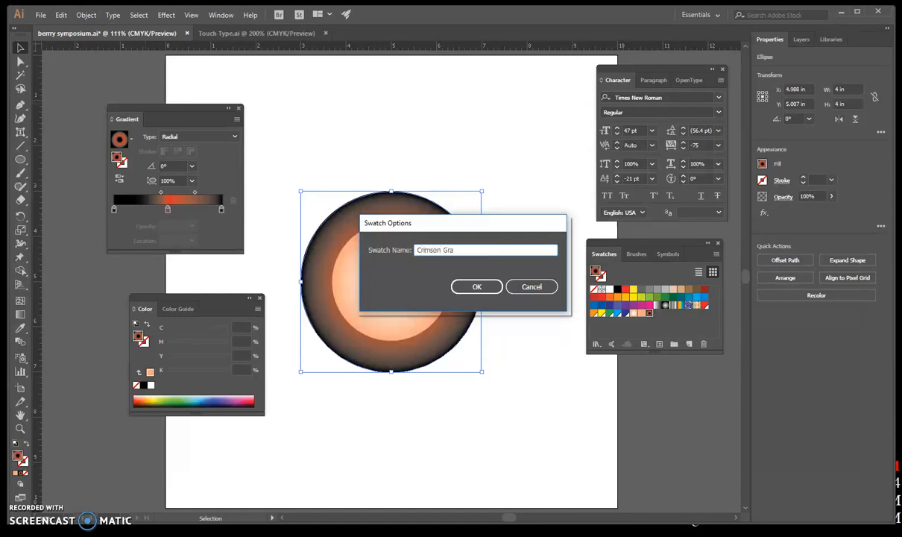
text(dient)
key(Return)
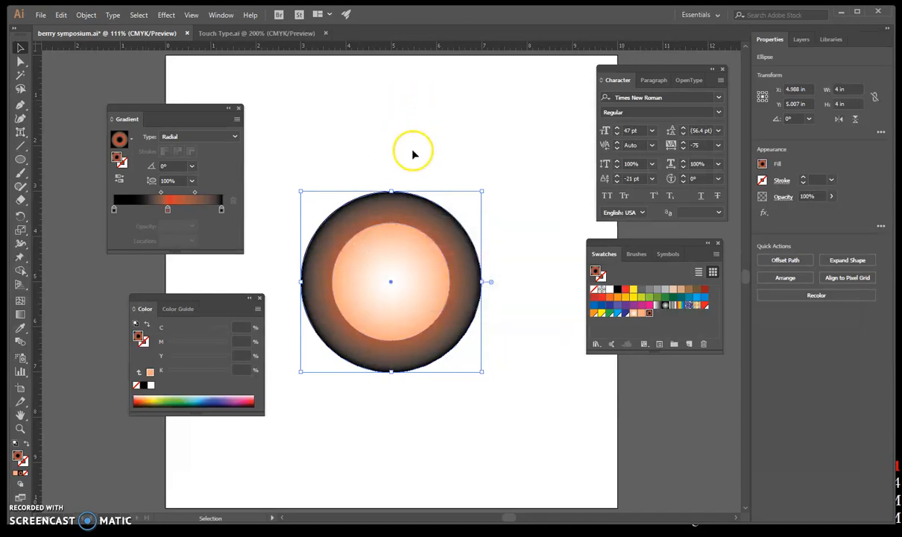
Step: Deselect the larger circle and save the berry symposium document
click(407, 119)
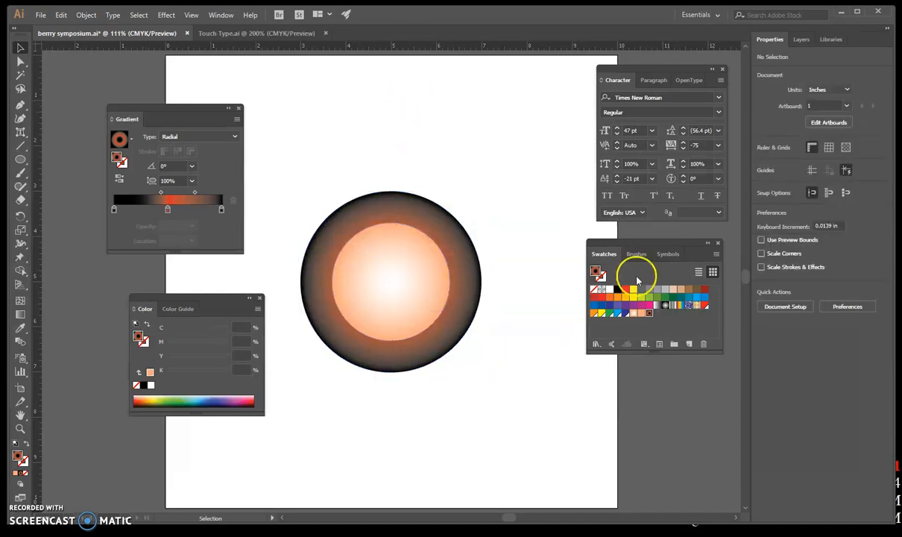
click(40, 15)
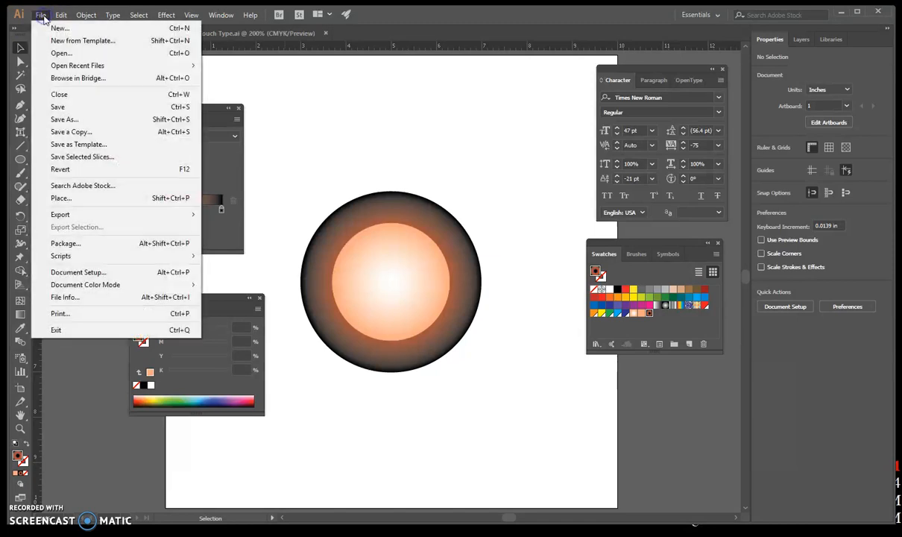
click(64, 109)
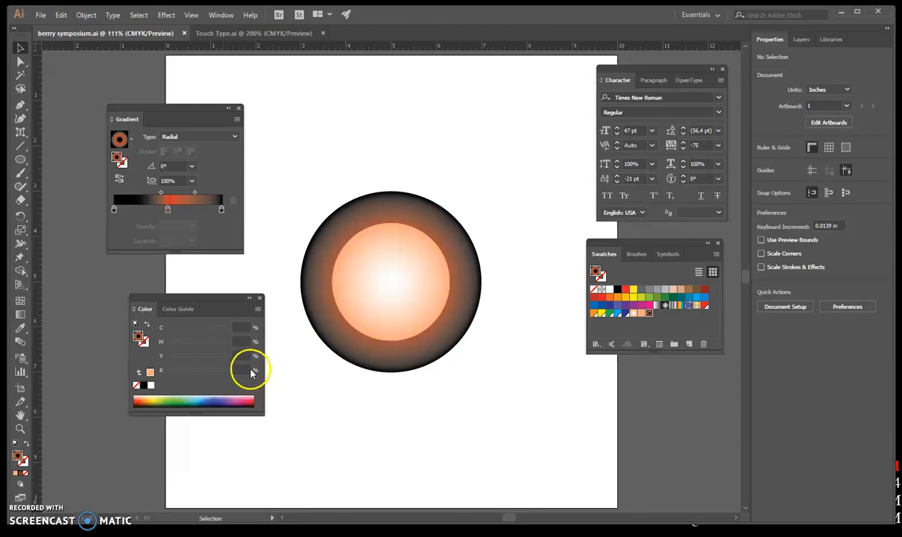
click(169, 372)
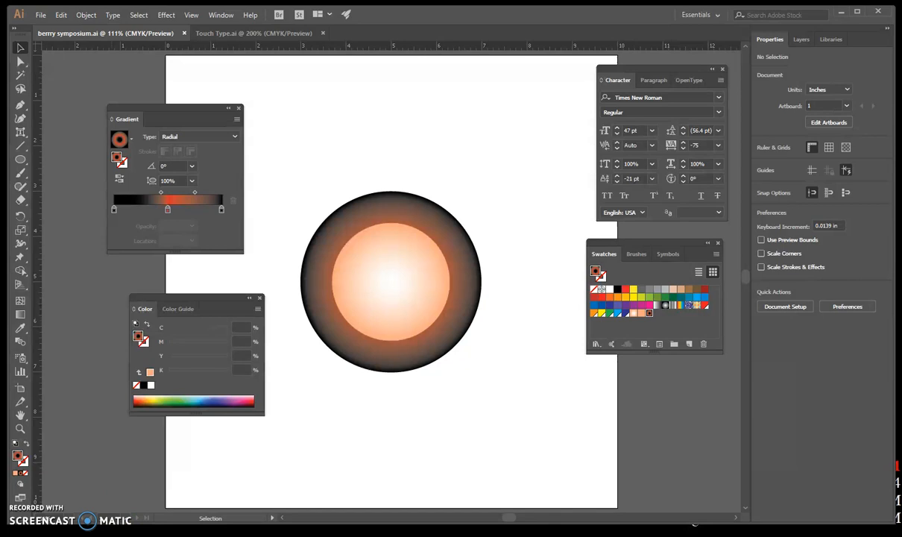